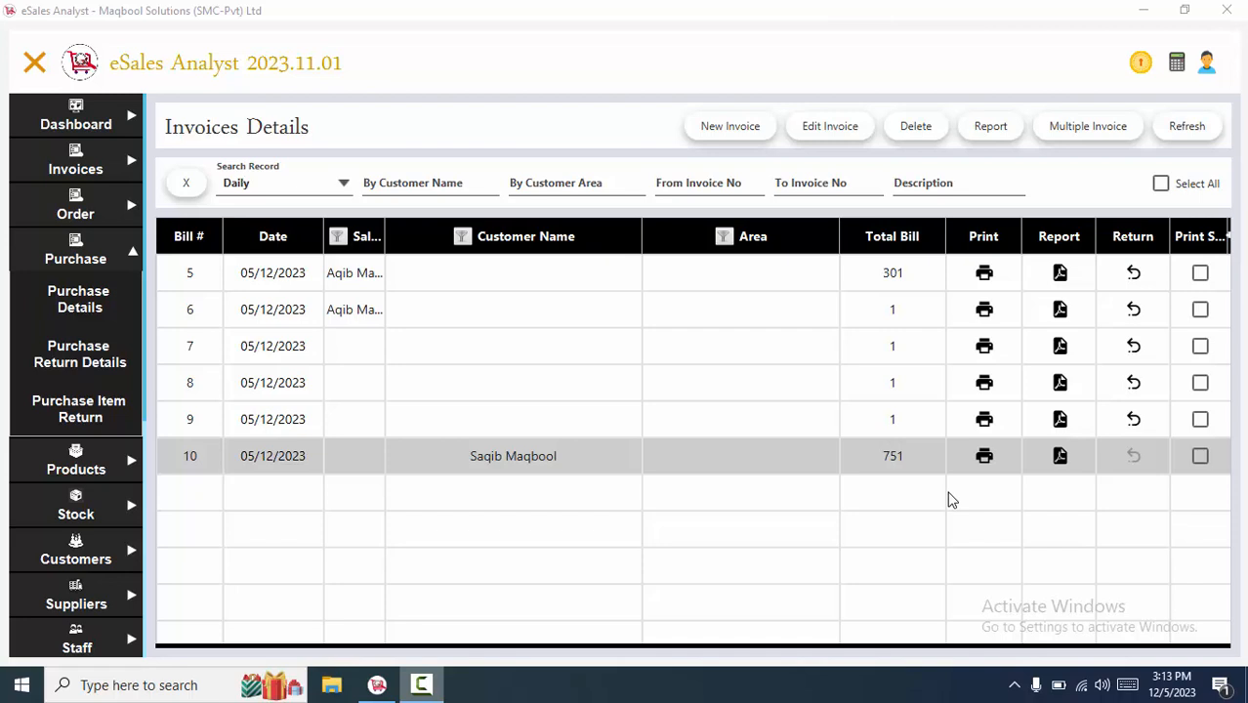
Step: Open the Normal dashboard to view the business summary
click(126, 294)
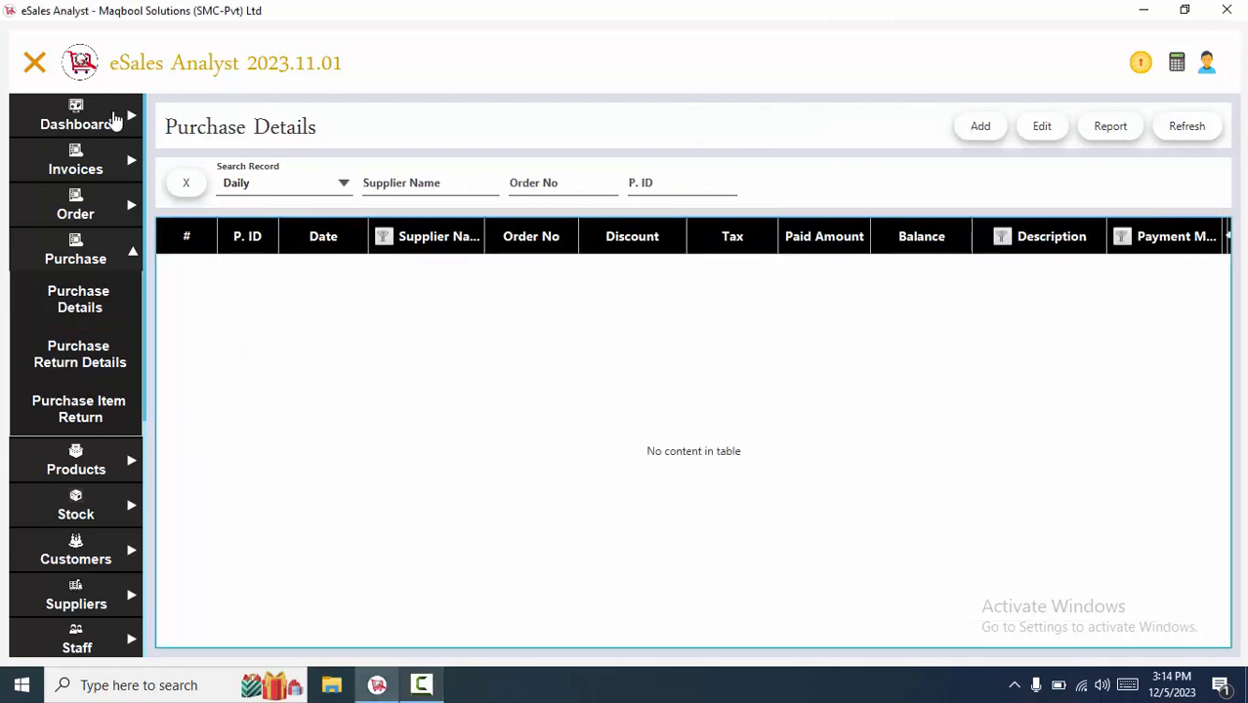
click(97, 118)
click(92, 168)
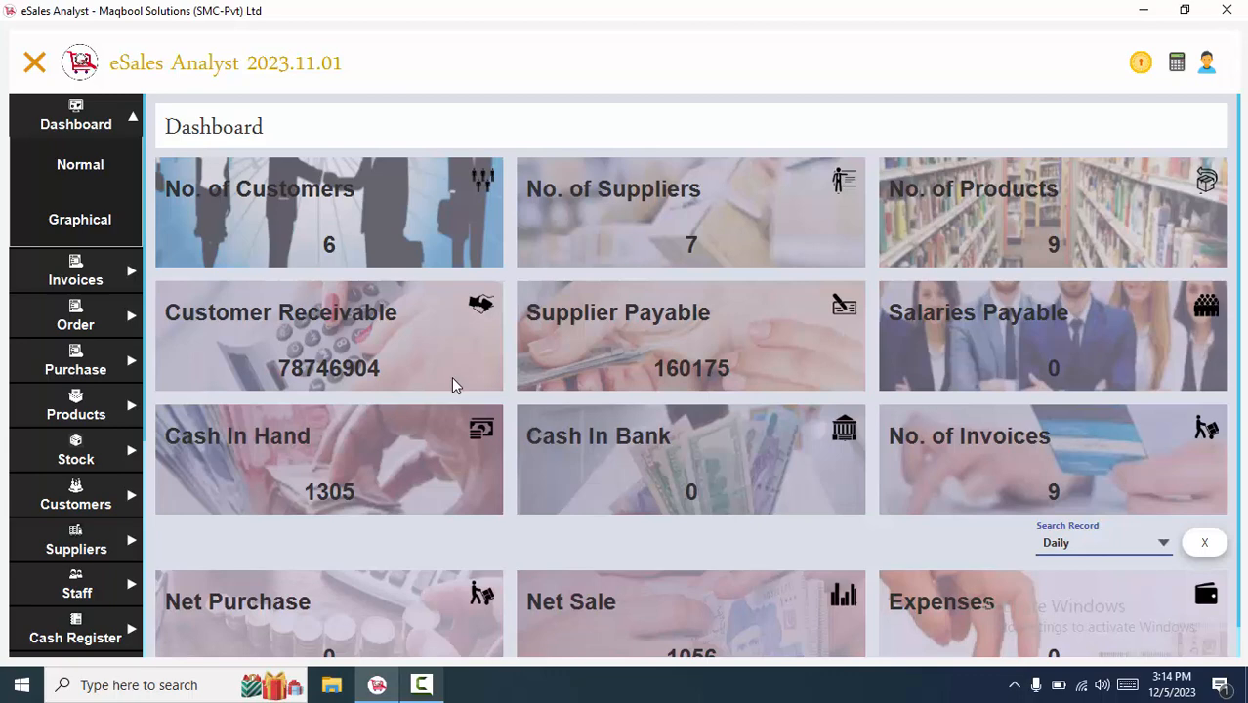
Step: Open the purchase details list and set its record period to Overall
click(117, 372)
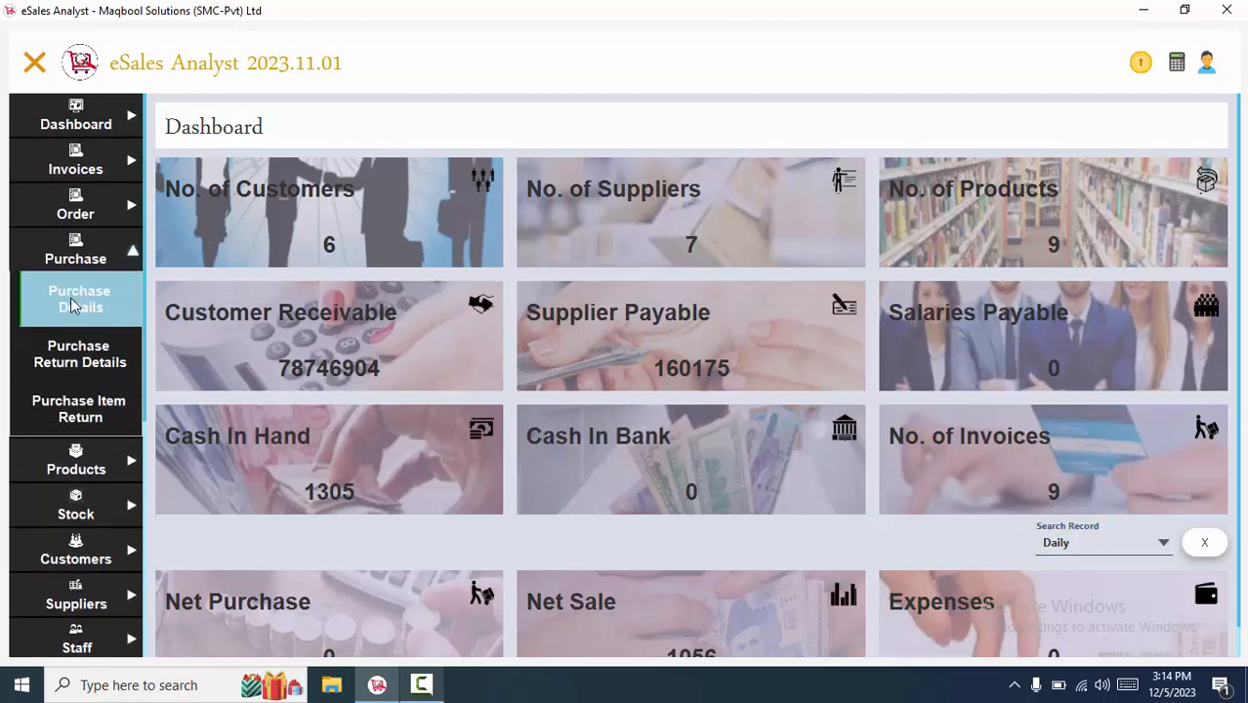
click(71, 306)
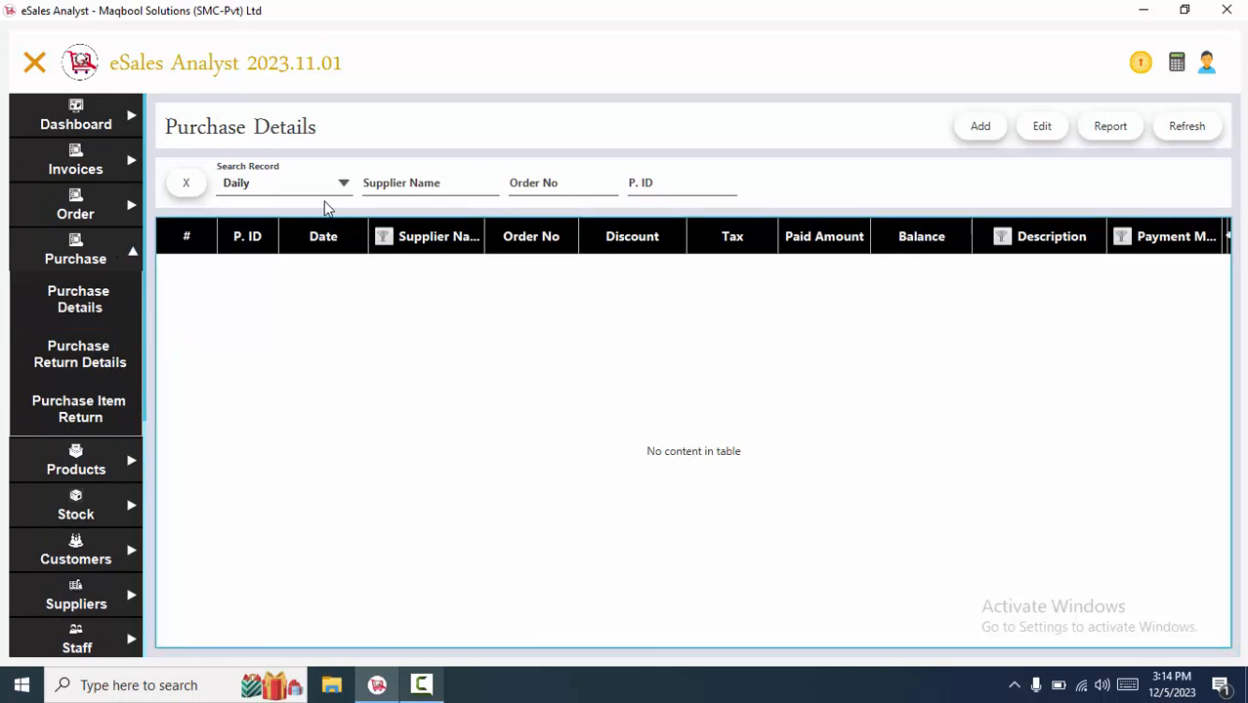
click(305, 175)
click(275, 369)
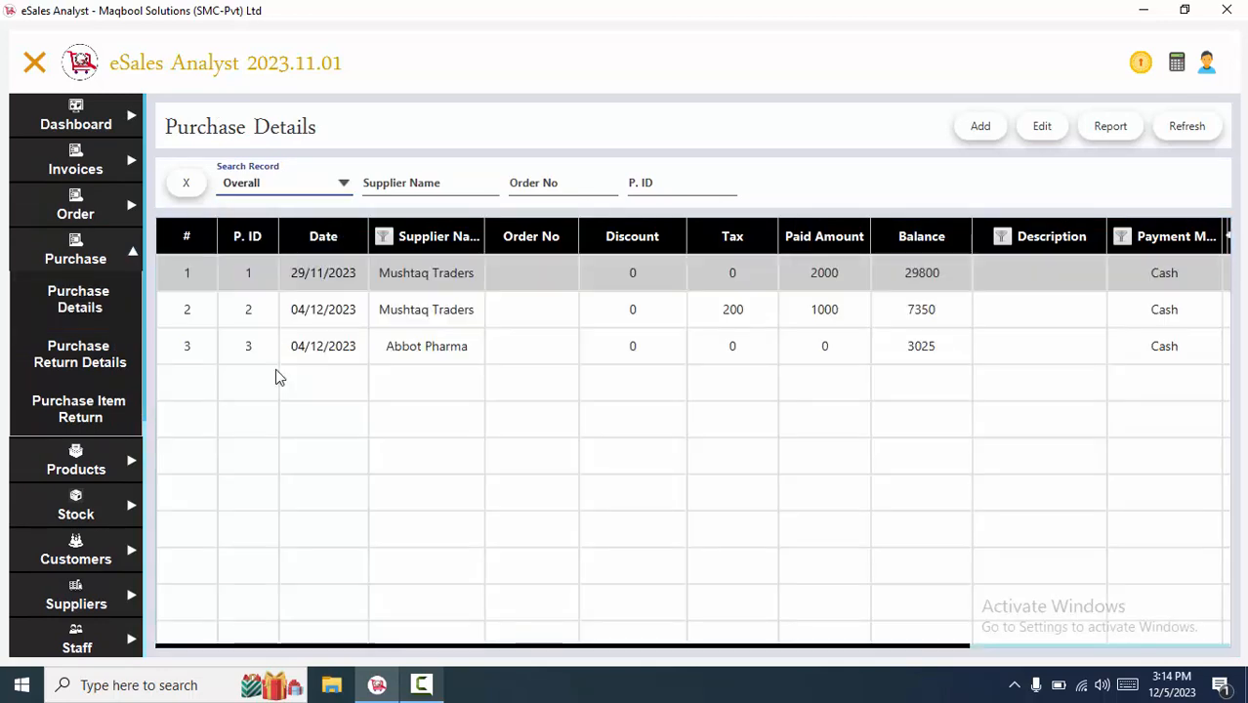
click(565, 450)
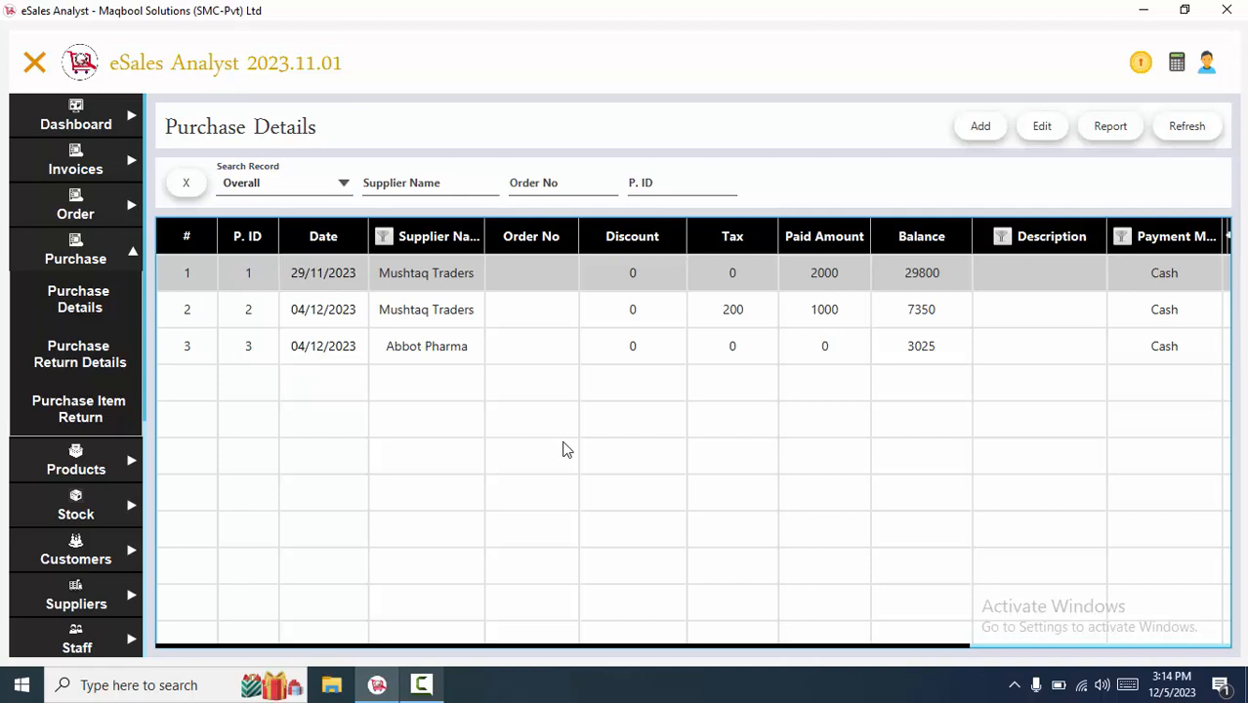
Step: Check the supplier name suggestions and the purchase ID filter for the purchase list
click(395, 188)
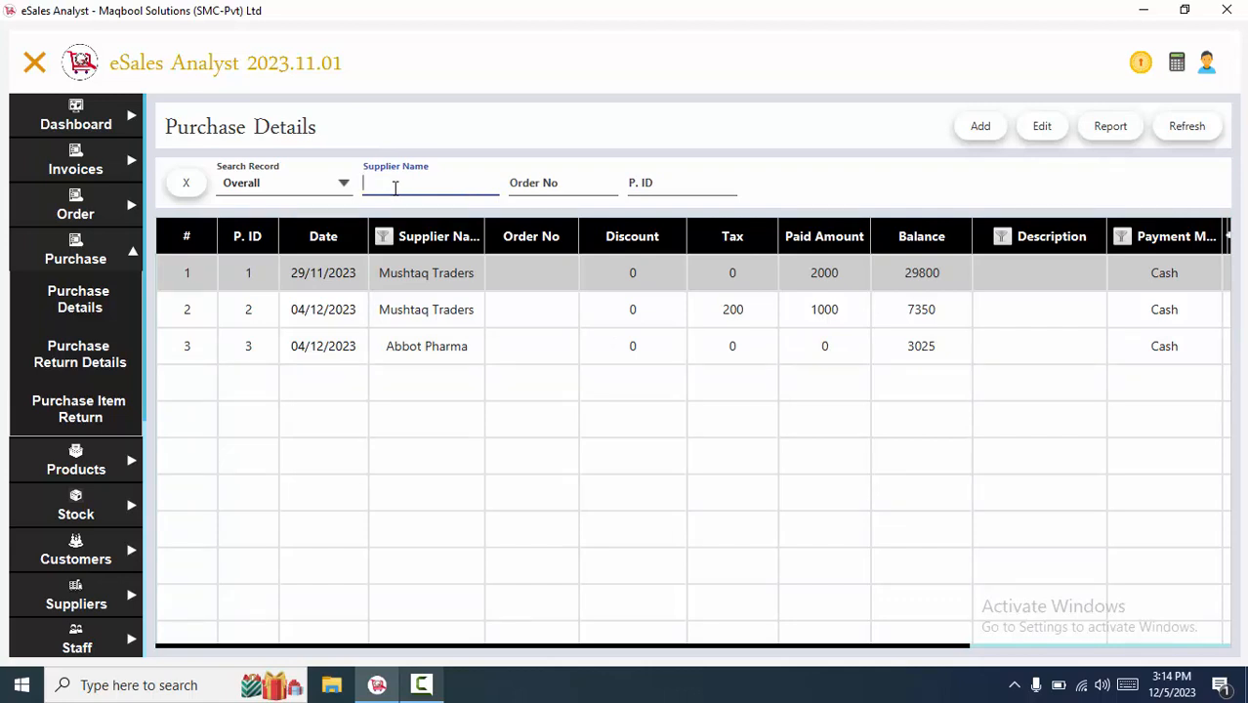
click(395, 187)
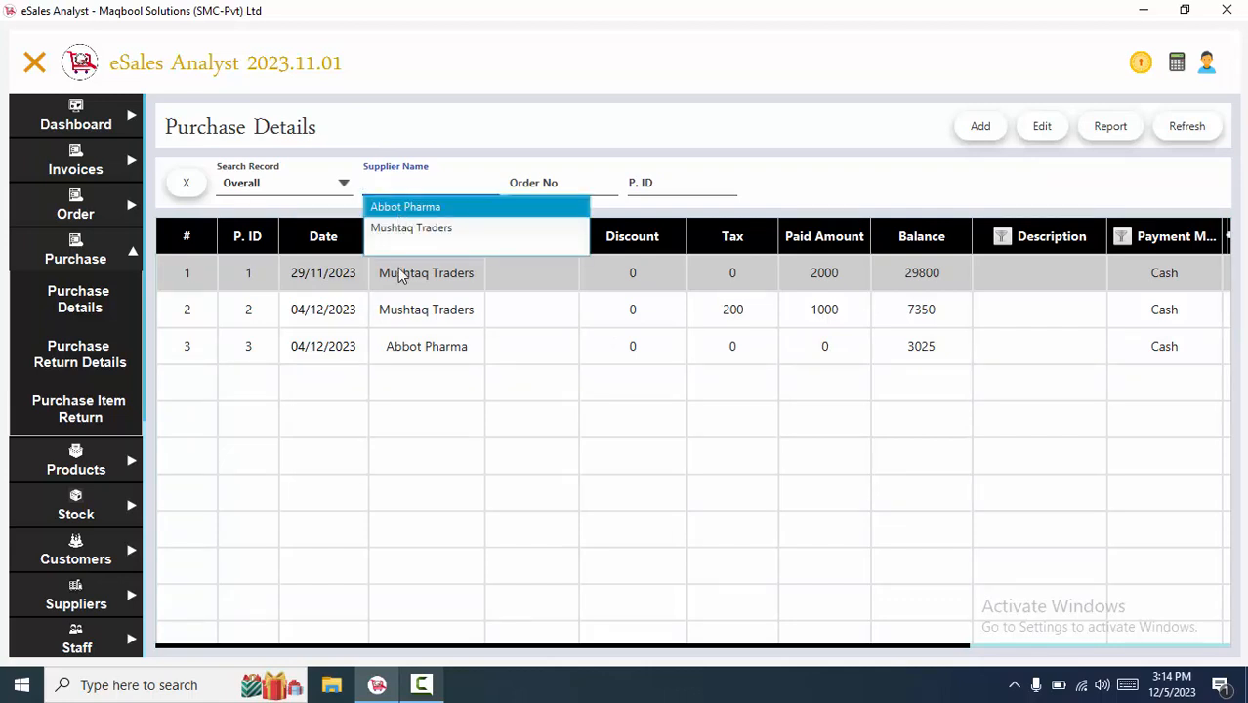
click(661, 193)
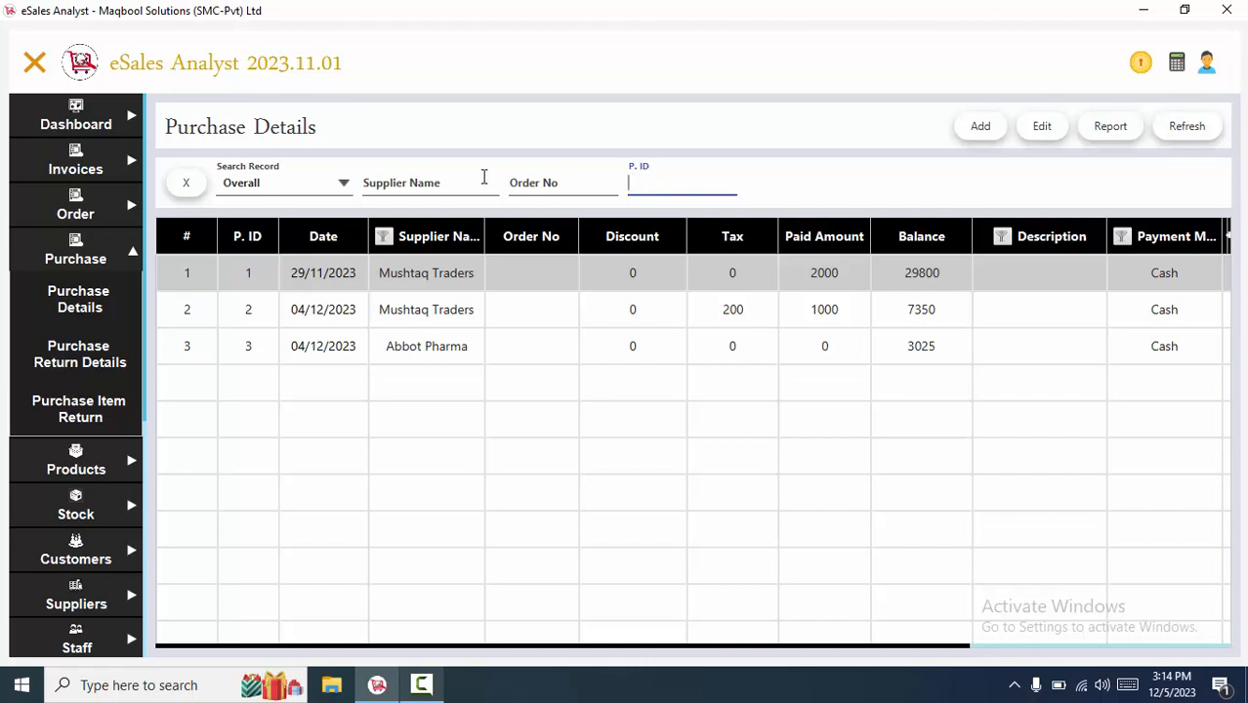
Step: Collapse the navigation sidebar and view the item details of the Abbot Pharma purchase, closing the details when finished
click(444, 348)
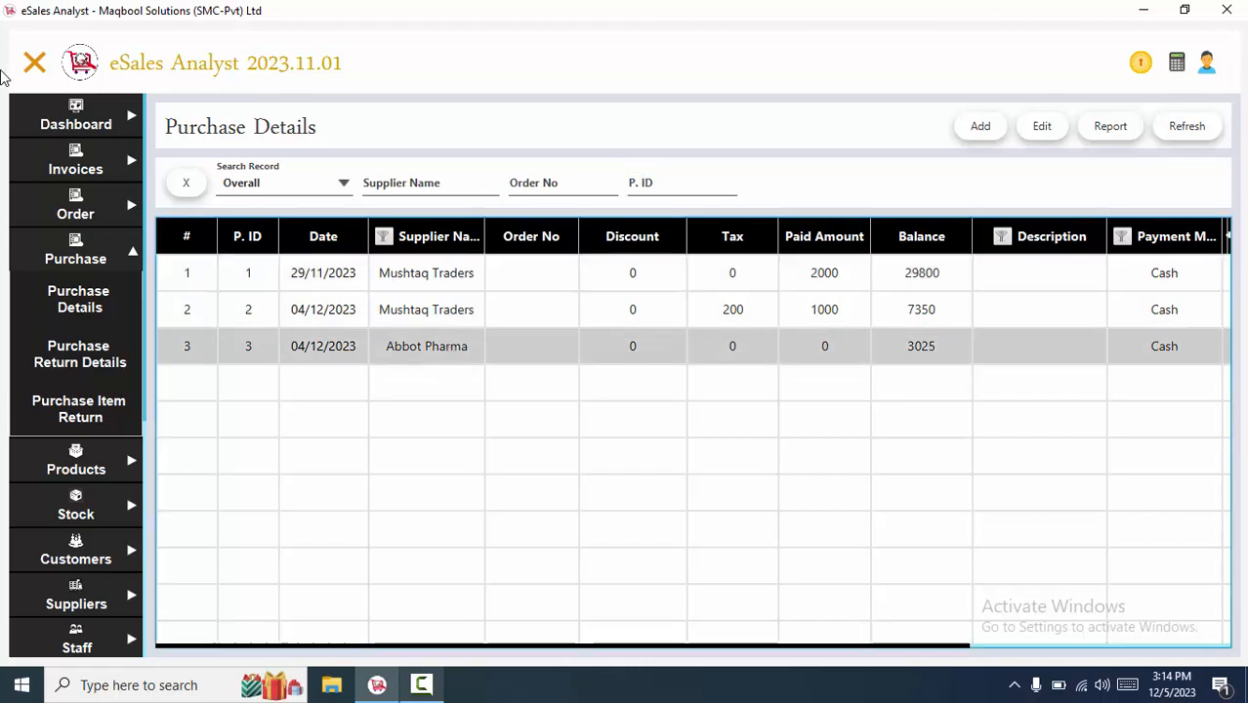
click(33, 64)
double_click(737, 360)
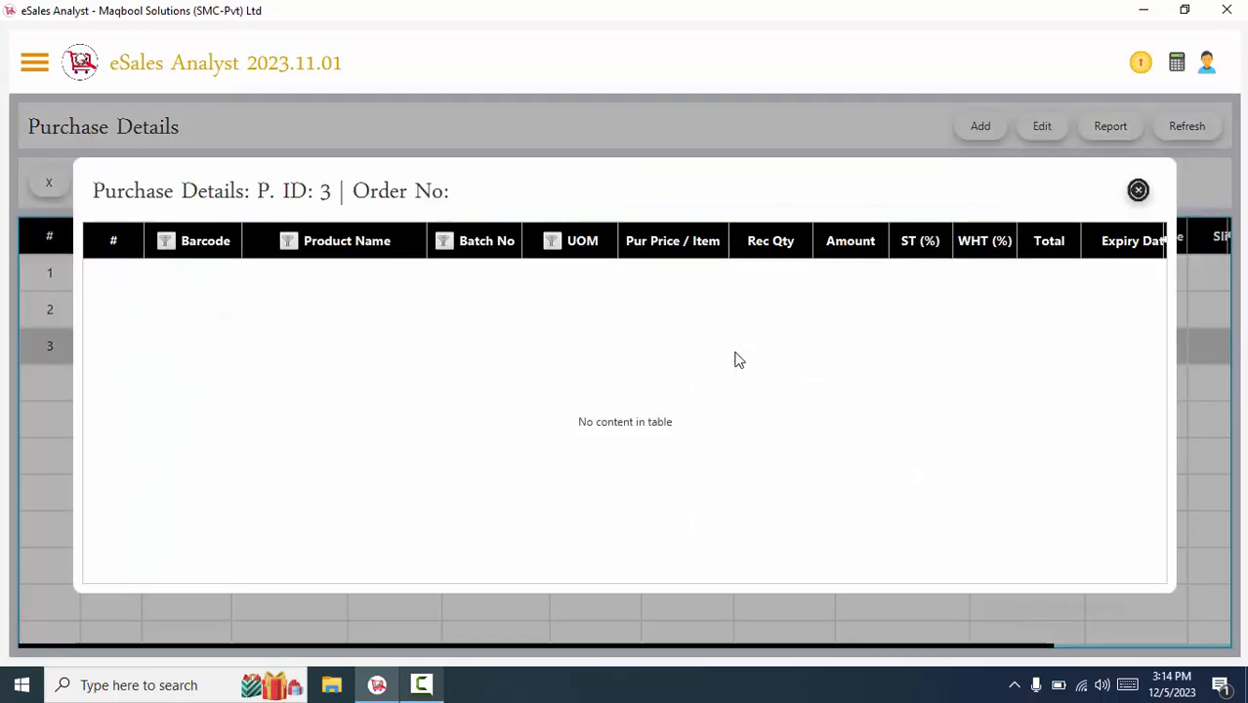
click(1139, 191)
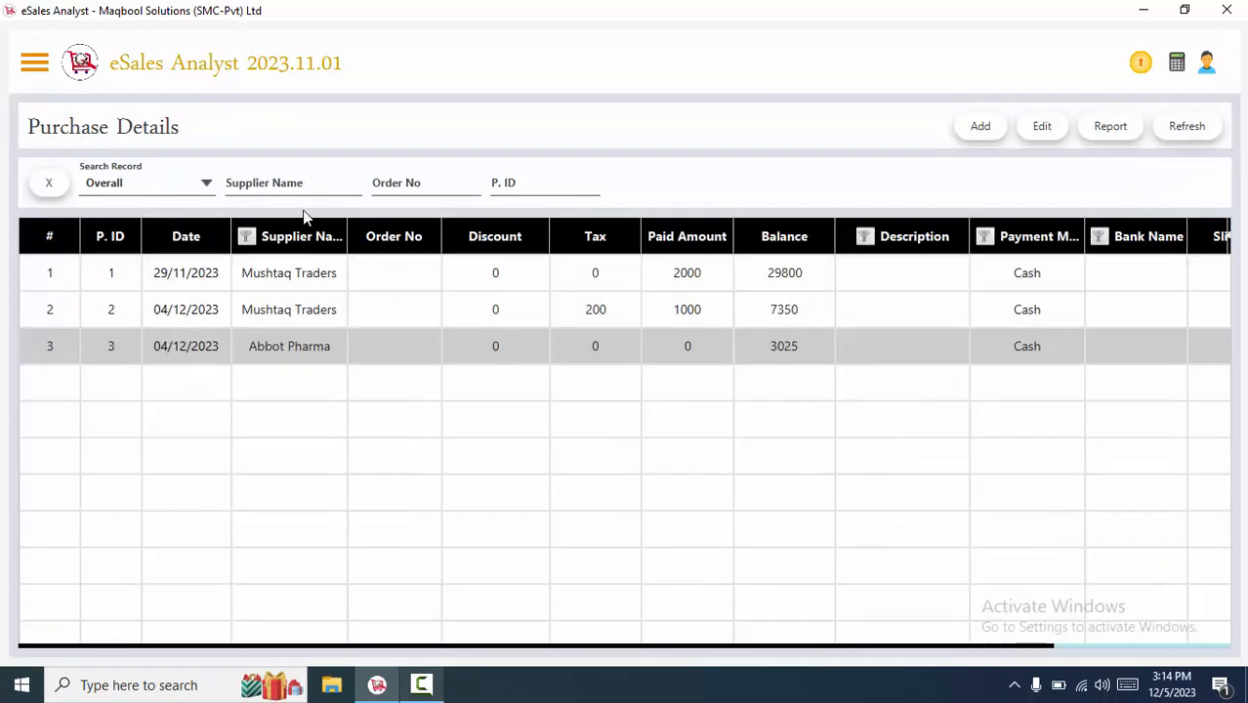
double_click(324, 352)
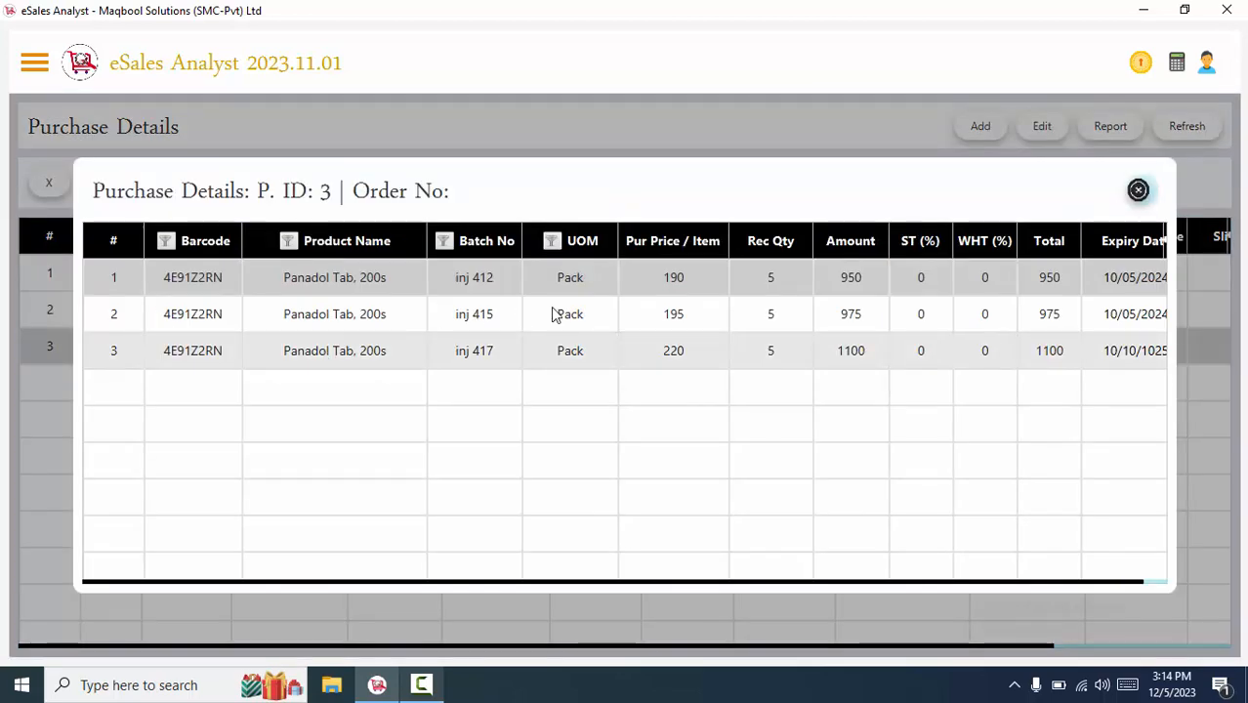
click(1139, 191)
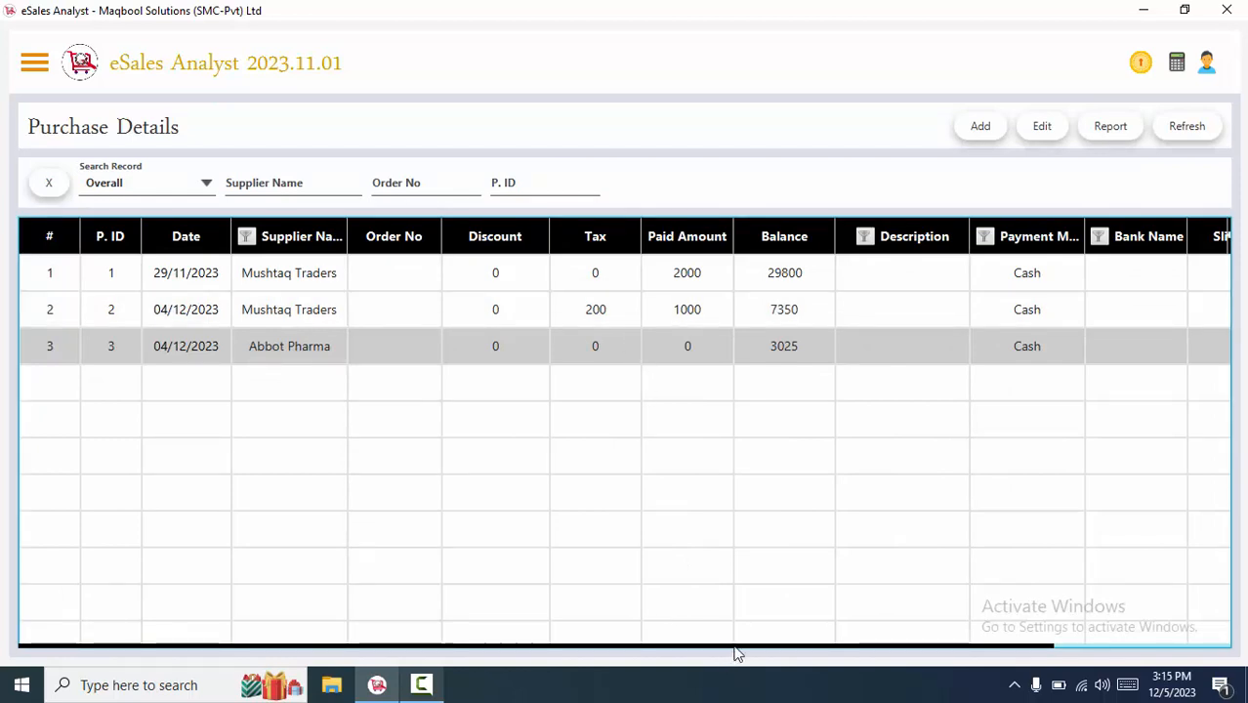
Step: Start a purchase return for the Abbot Pharma purchase
drag(734, 645, 1062, 391)
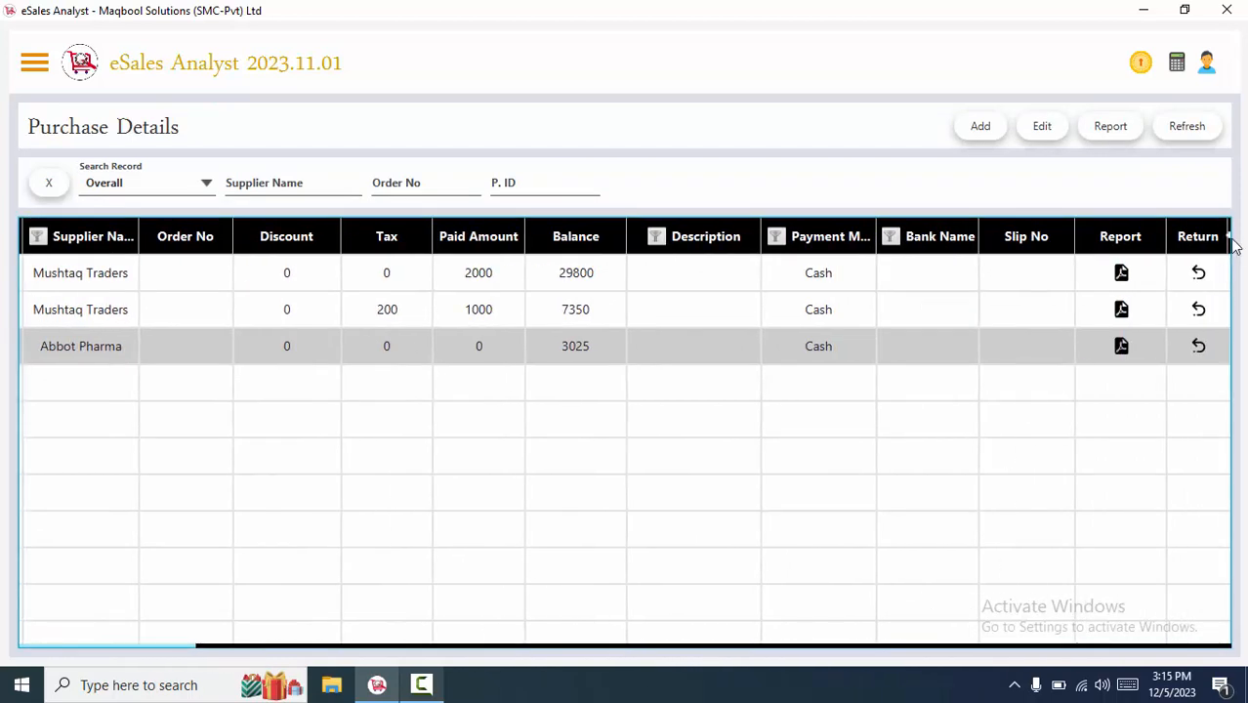
click(1199, 349)
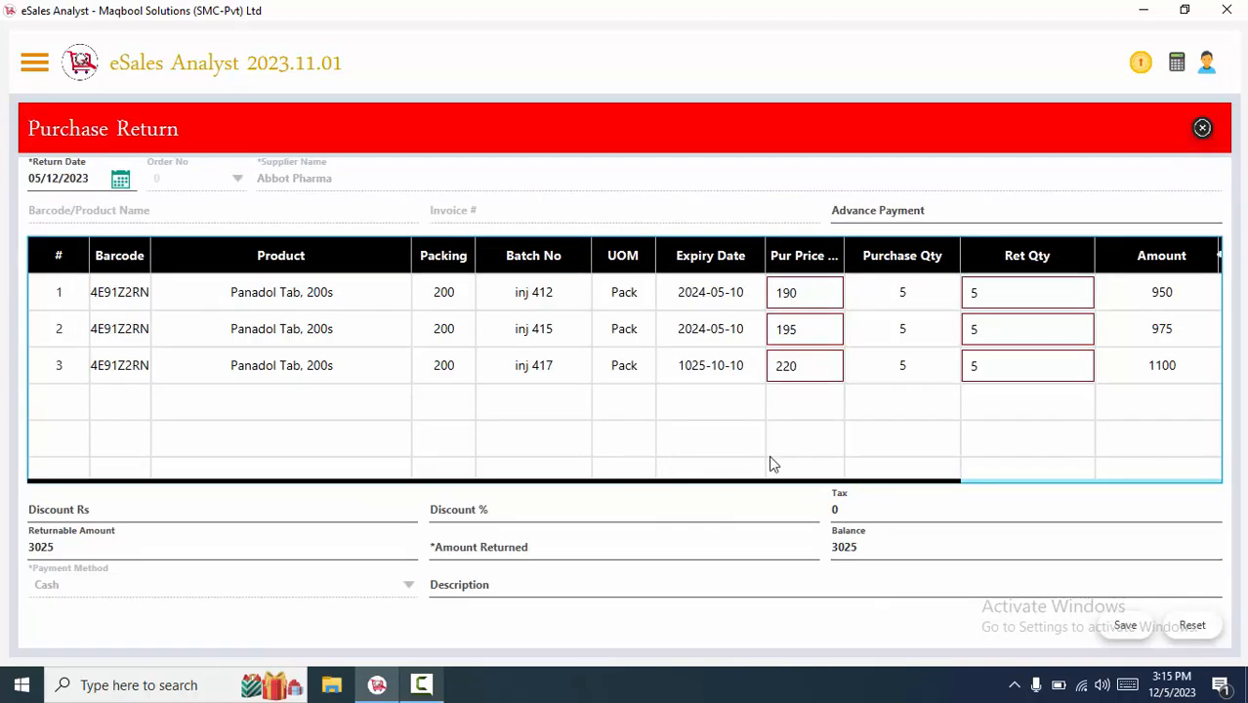
scroll(768, 463, right, 3)
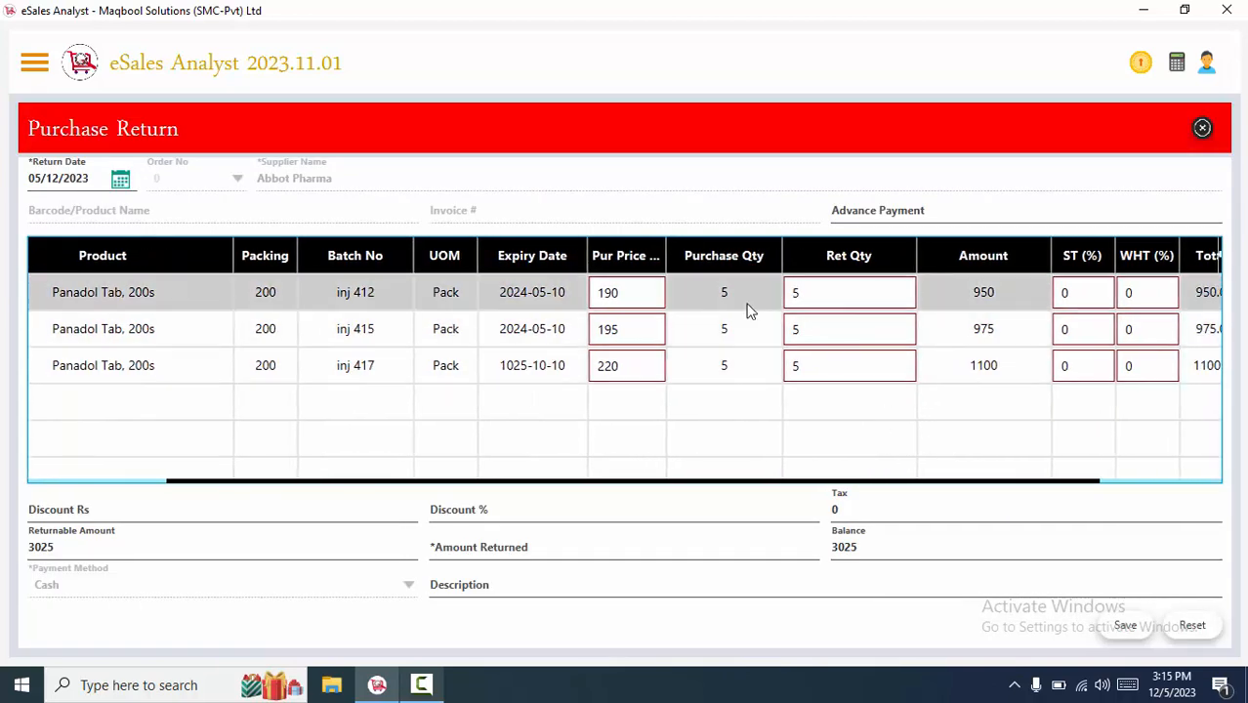
Step: Try to set the return quantity of Panadol batch inj 412 to 2
click(820, 293)
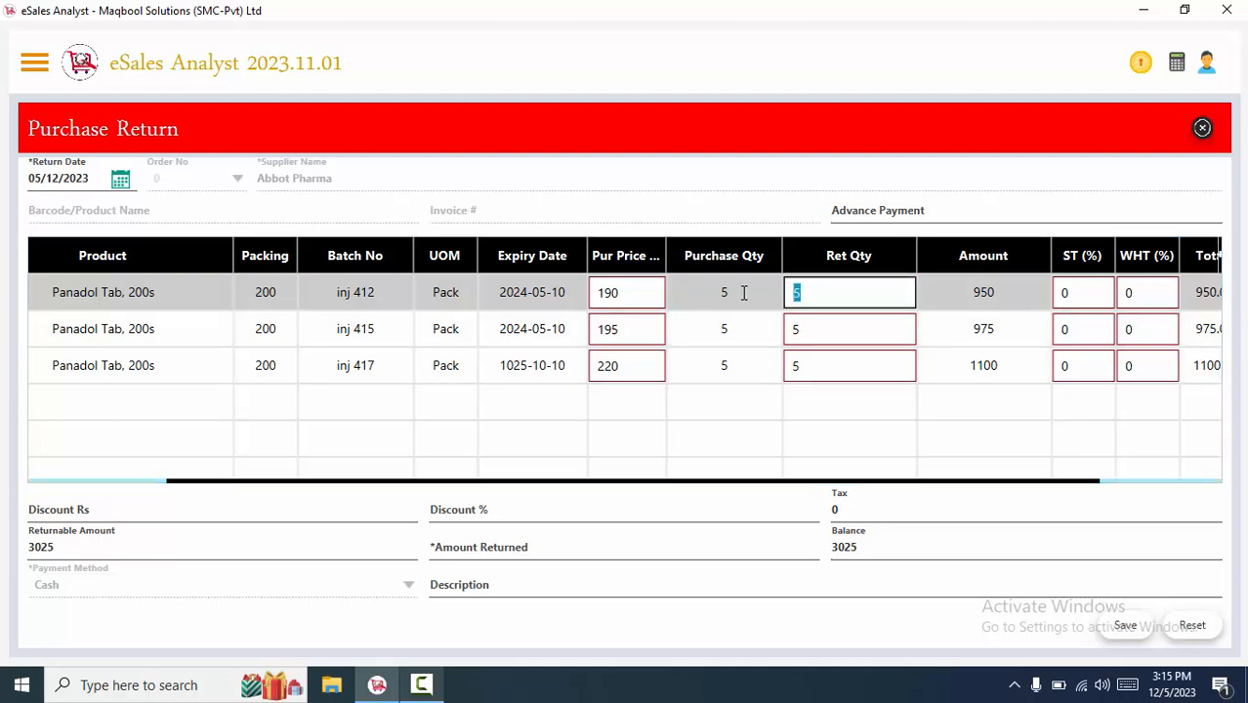
text(2)
click(798, 329)
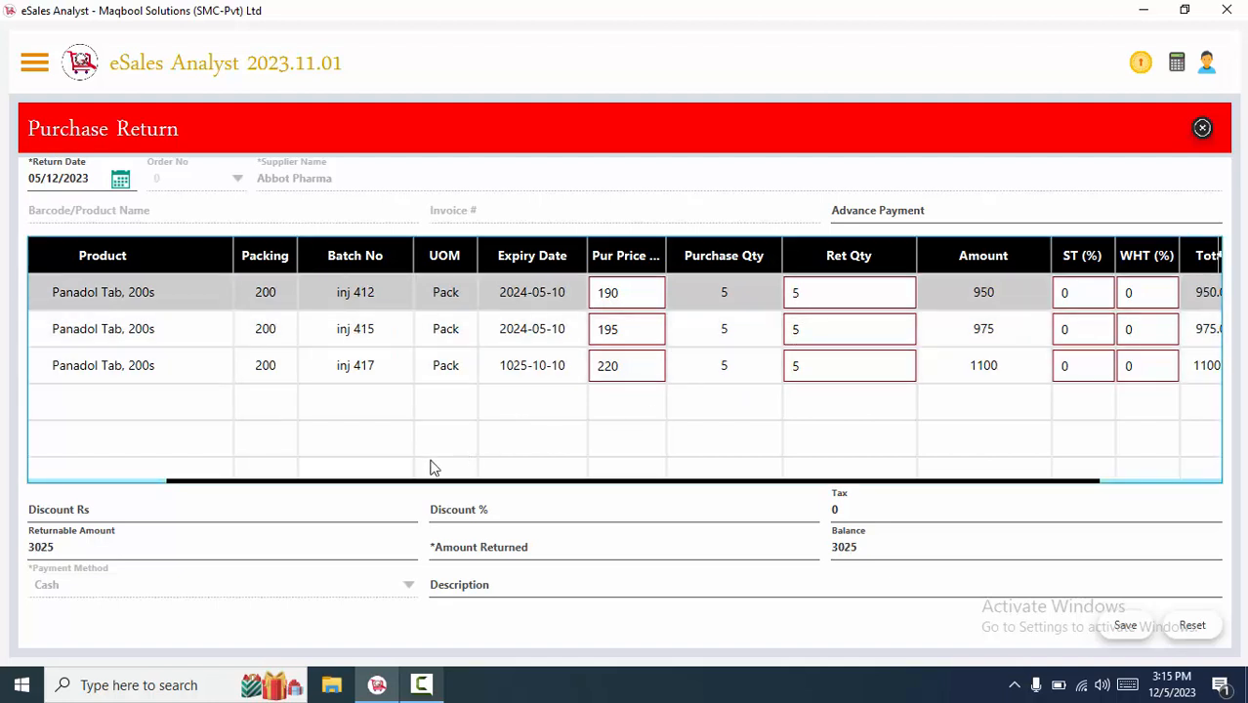
Step: Set the amount returned to 3020 and the rupee discount to 5, and save the Abbot Pharma return
click(487, 545)
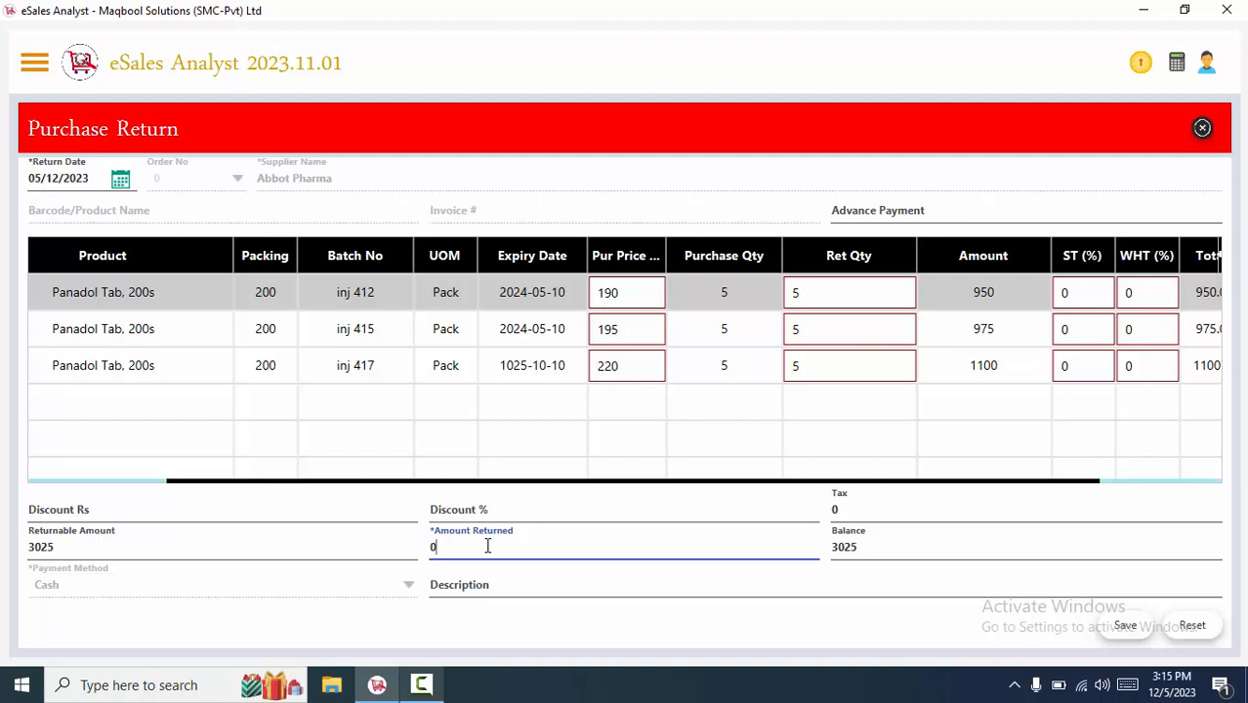
double_click(487, 546)
text(3020)
click(74, 505)
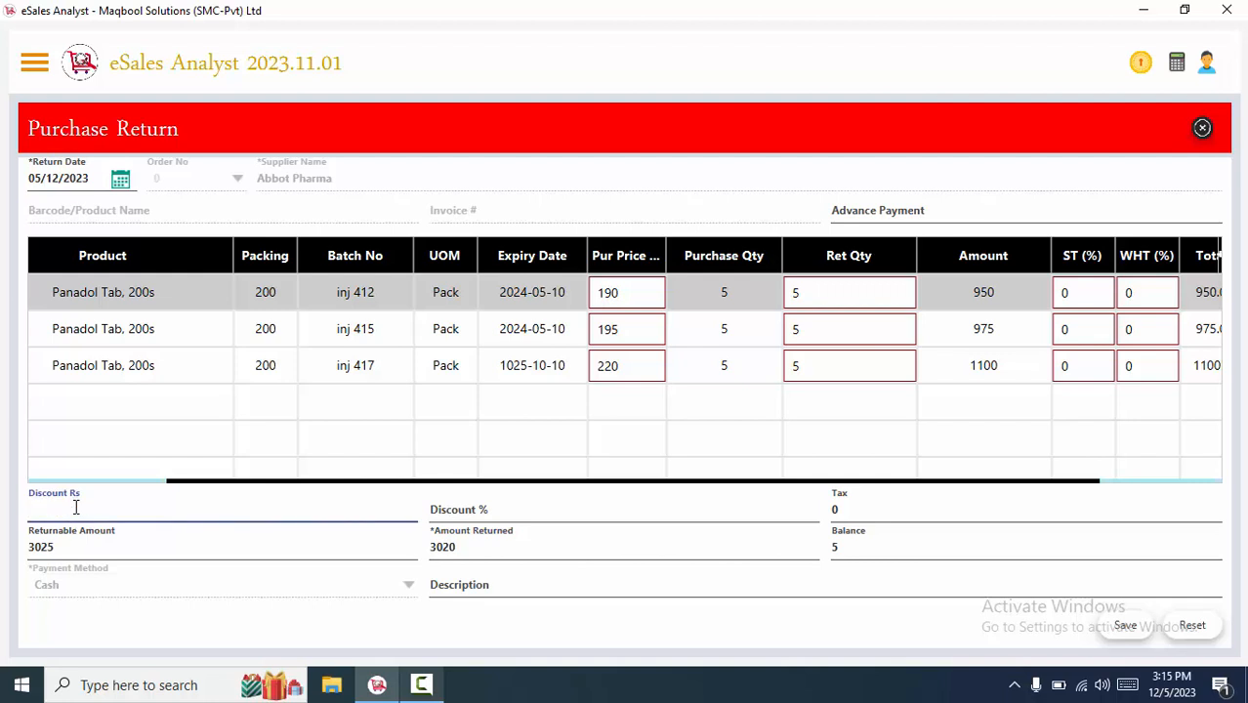
text(5)
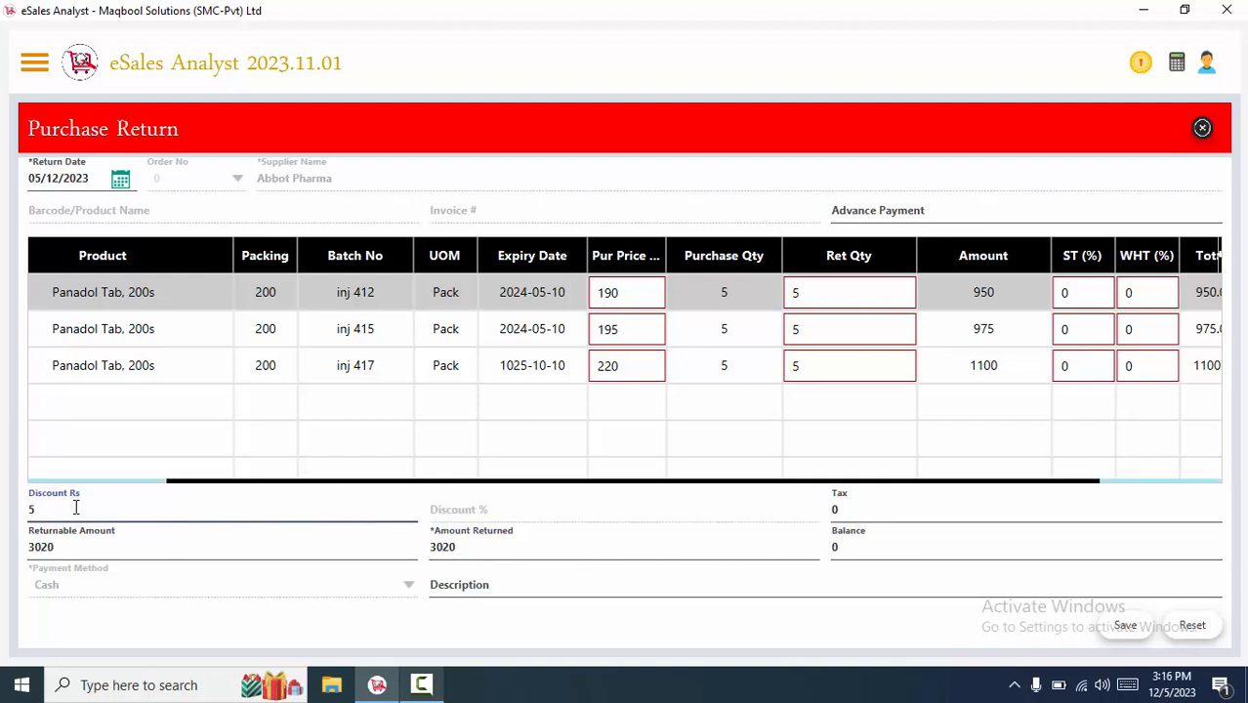
click(1126, 625)
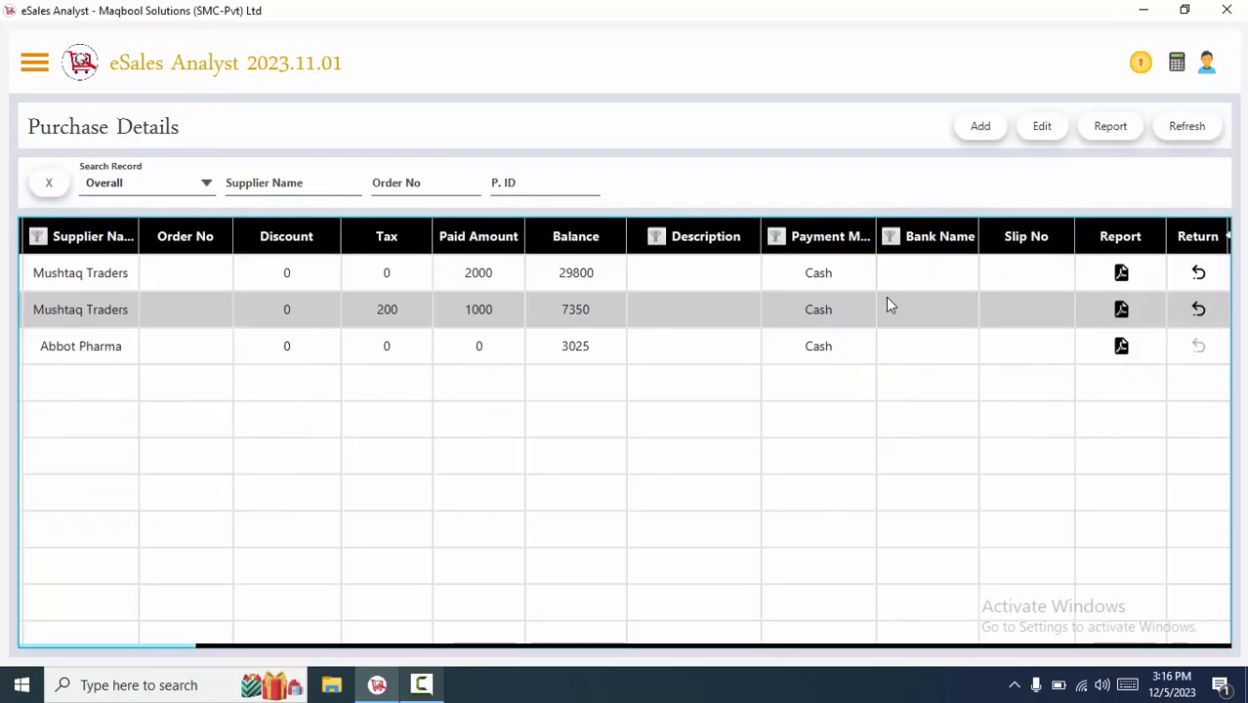
Step: Start a return for Mushtaq Traders' 04/12/2023 purchase, with return quantities of 2 for Pakistan Cable and 1 for Zeera Biscuit Rs 20
click(1199, 309)
click(611, 307)
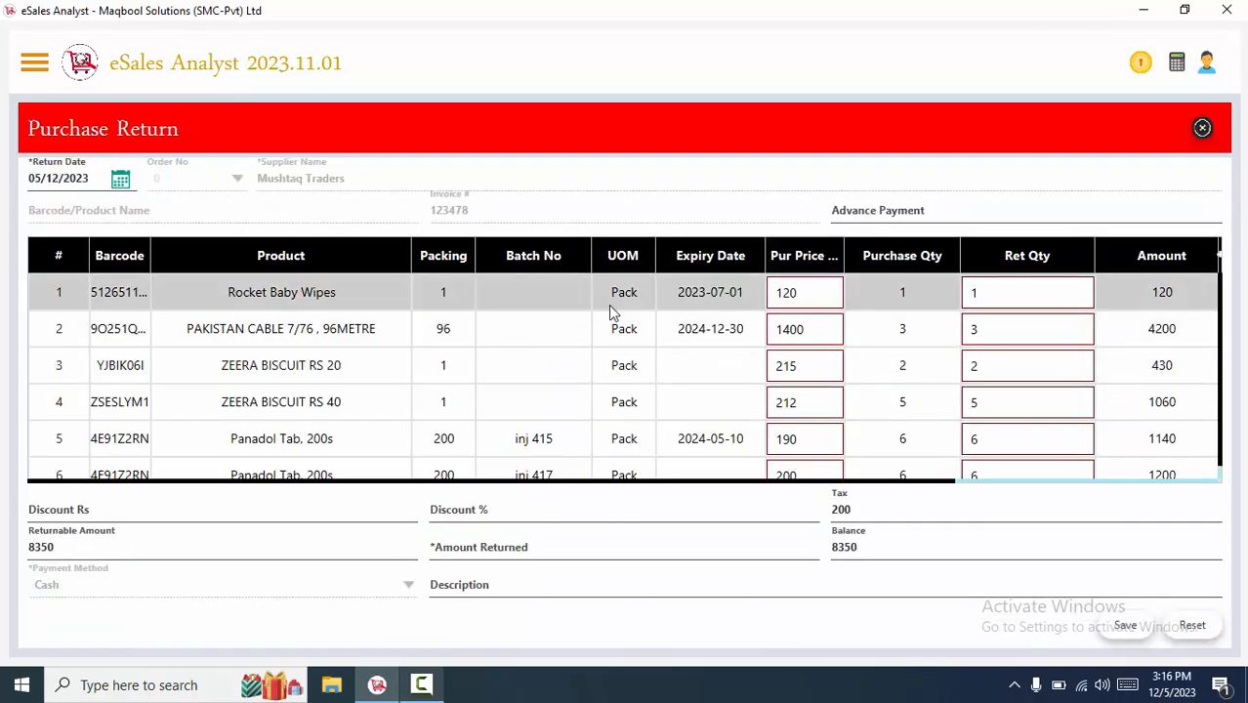
click(994, 322)
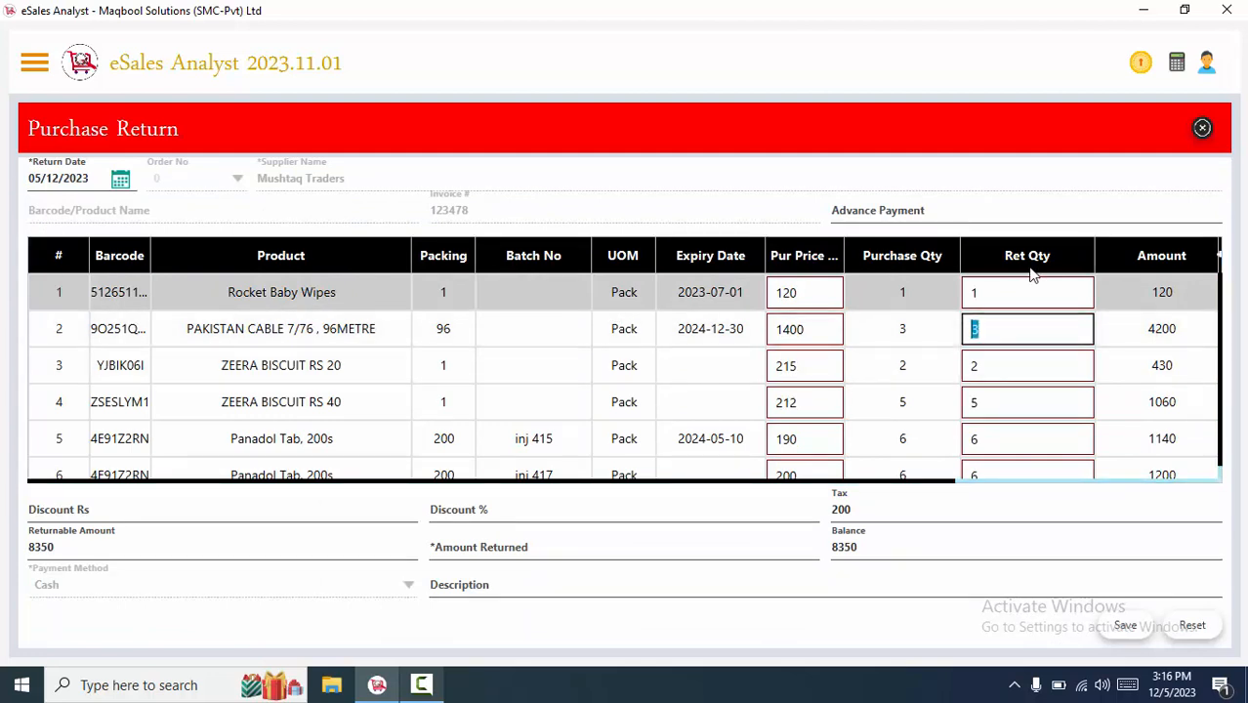
click(988, 337)
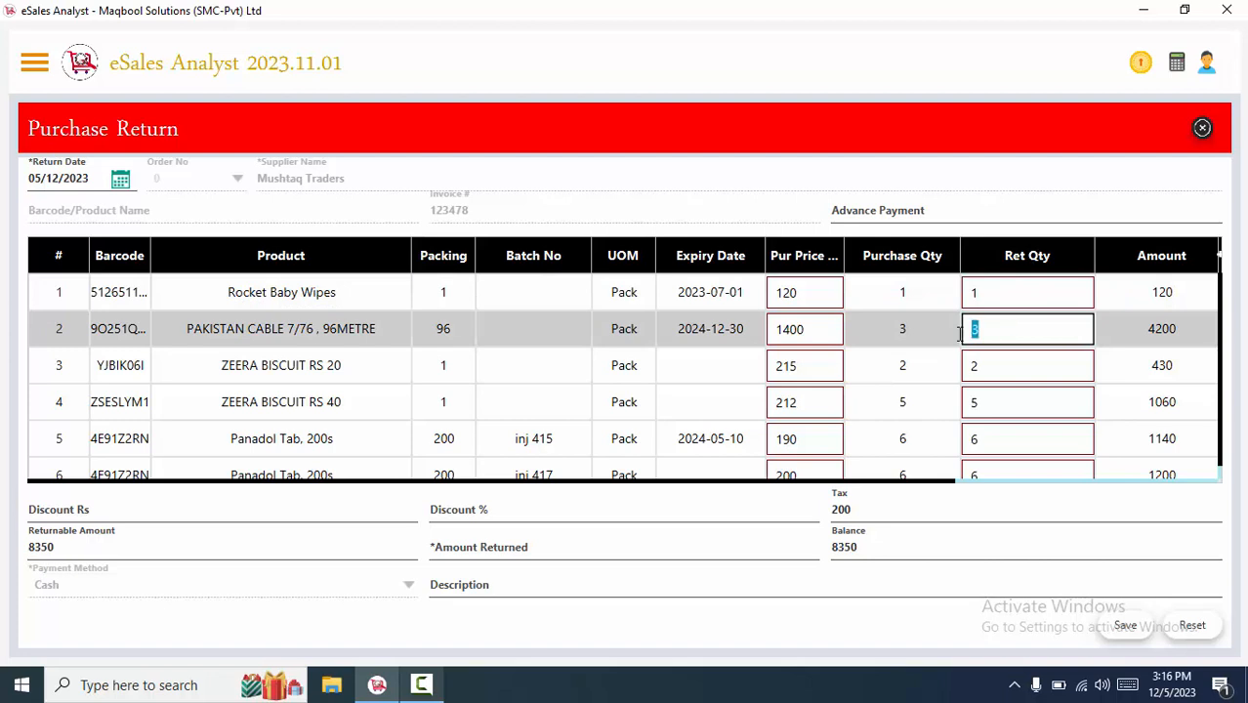
text(2)
click(981, 362)
text(1)
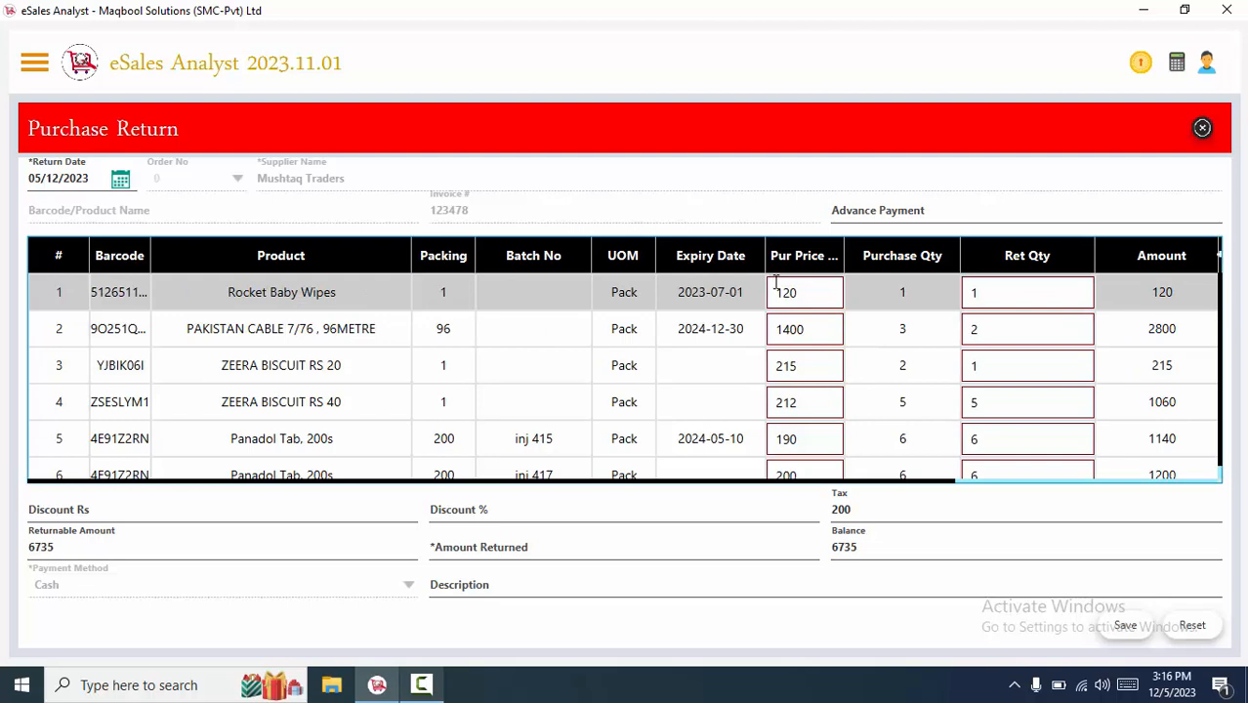
Step: Remove the Rocket Baby Wipes item from the purchase return
click(969, 293)
text(0)
click(887, 303)
key(Delete)
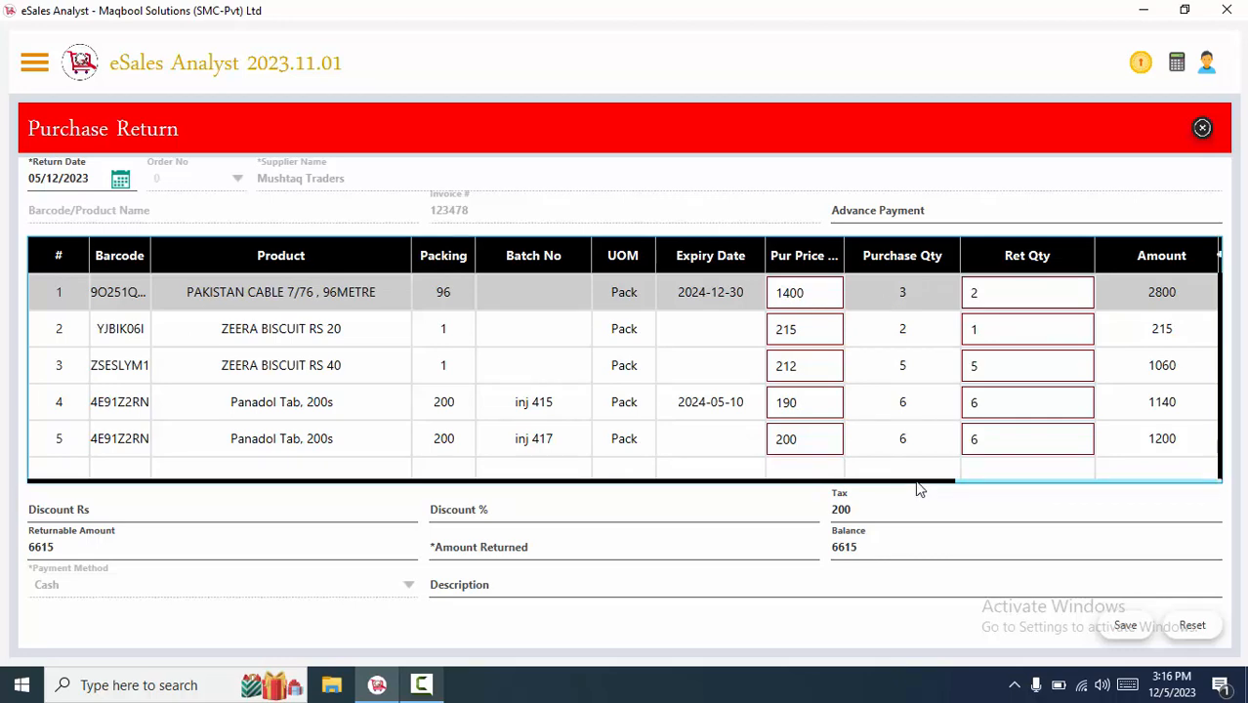
Step: Remove both Panadol Tab items and the Zeera Biscuit Rs 40 item from the purchase return
drag(916, 480, 1173, 465)
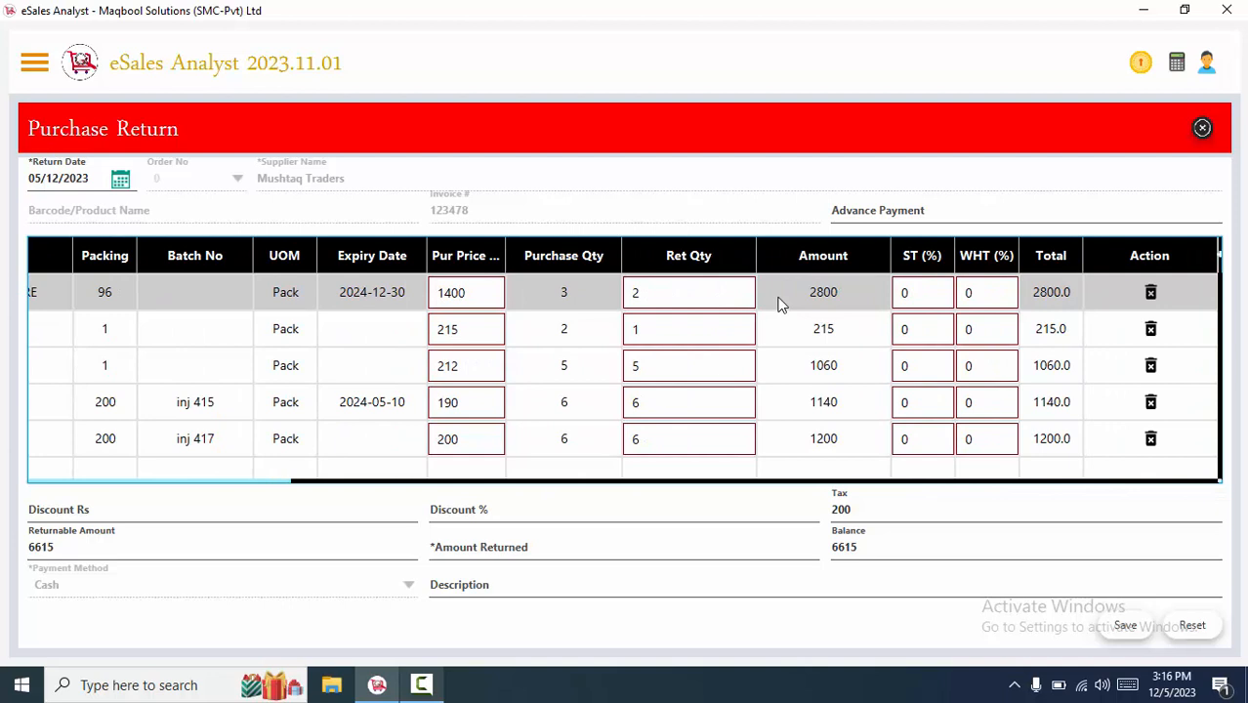
click(828, 417)
key(Delete)
click(827, 417)
key(Delete)
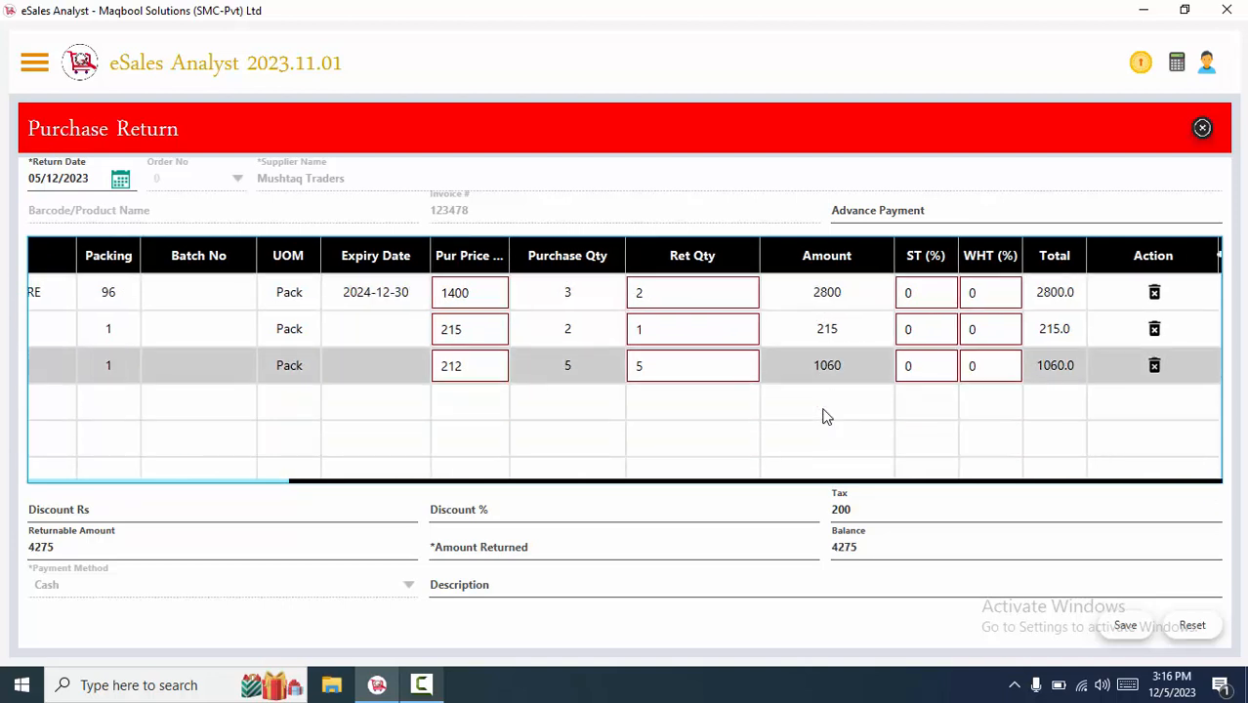
click(850, 382)
key(Delete)
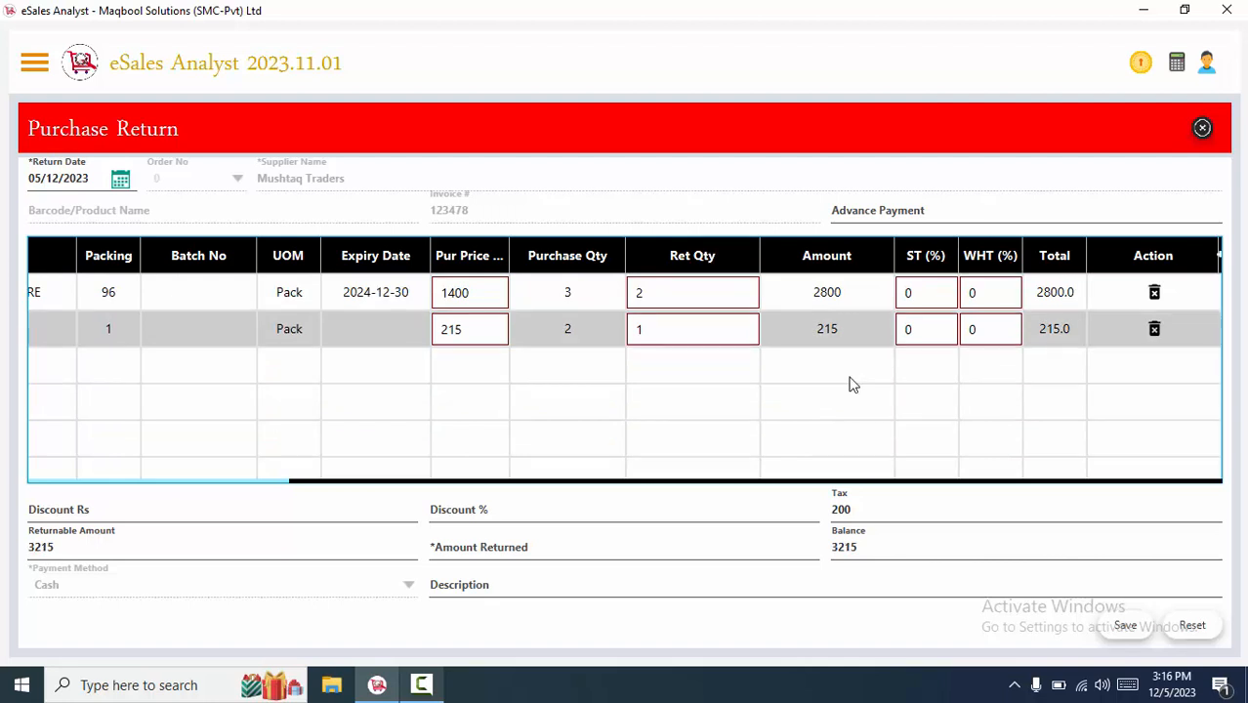
Step: Review the return quantities, returnable amount and purchase price for the remaining return items
click(684, 289)
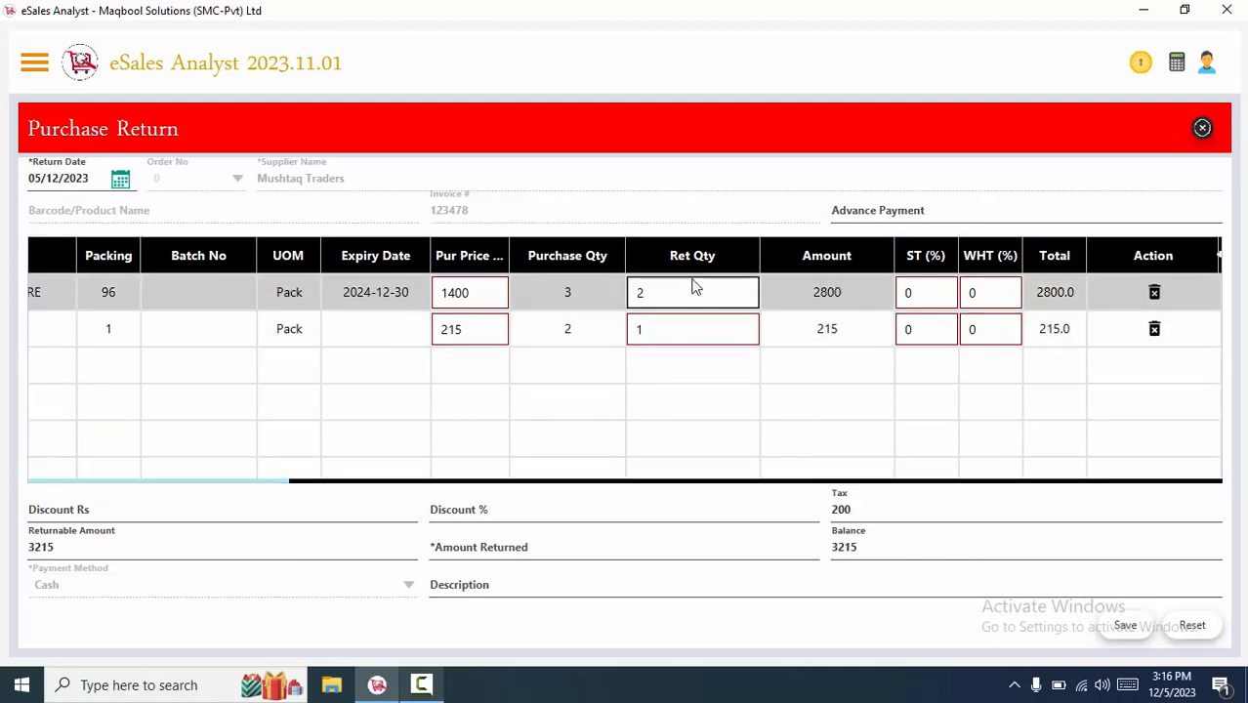
click(671, 332)
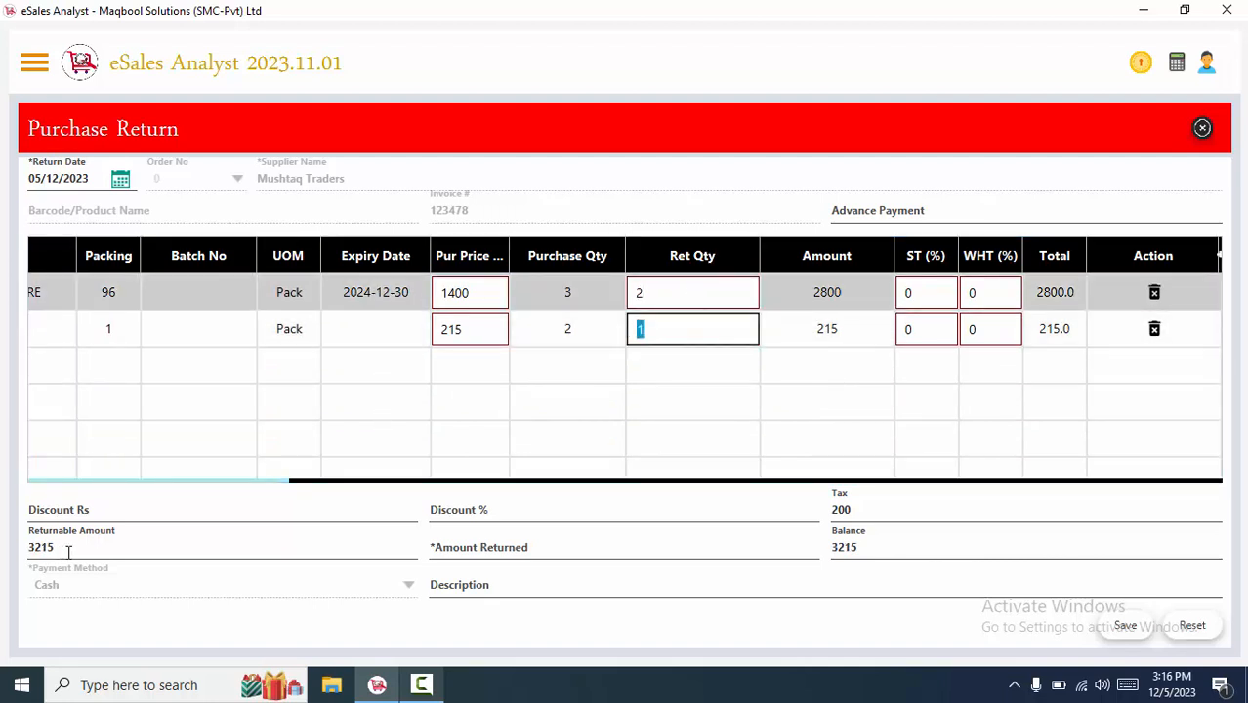
click(170, 551)
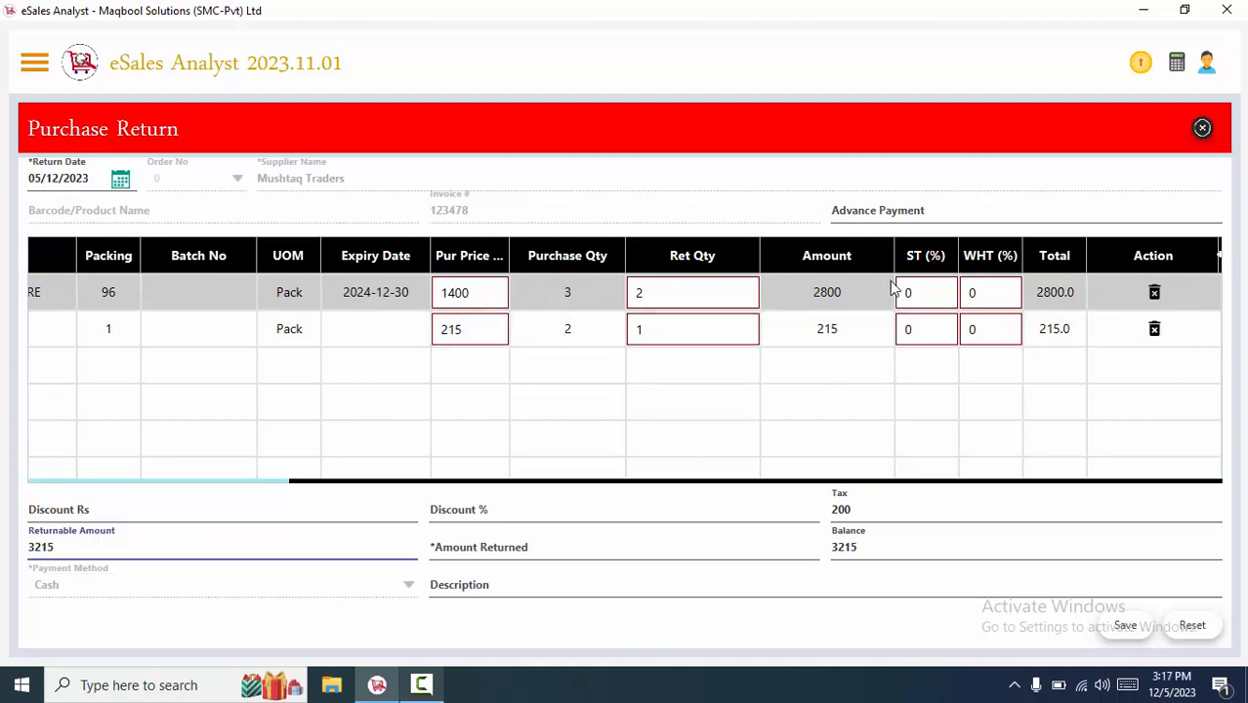
click(496, 304)
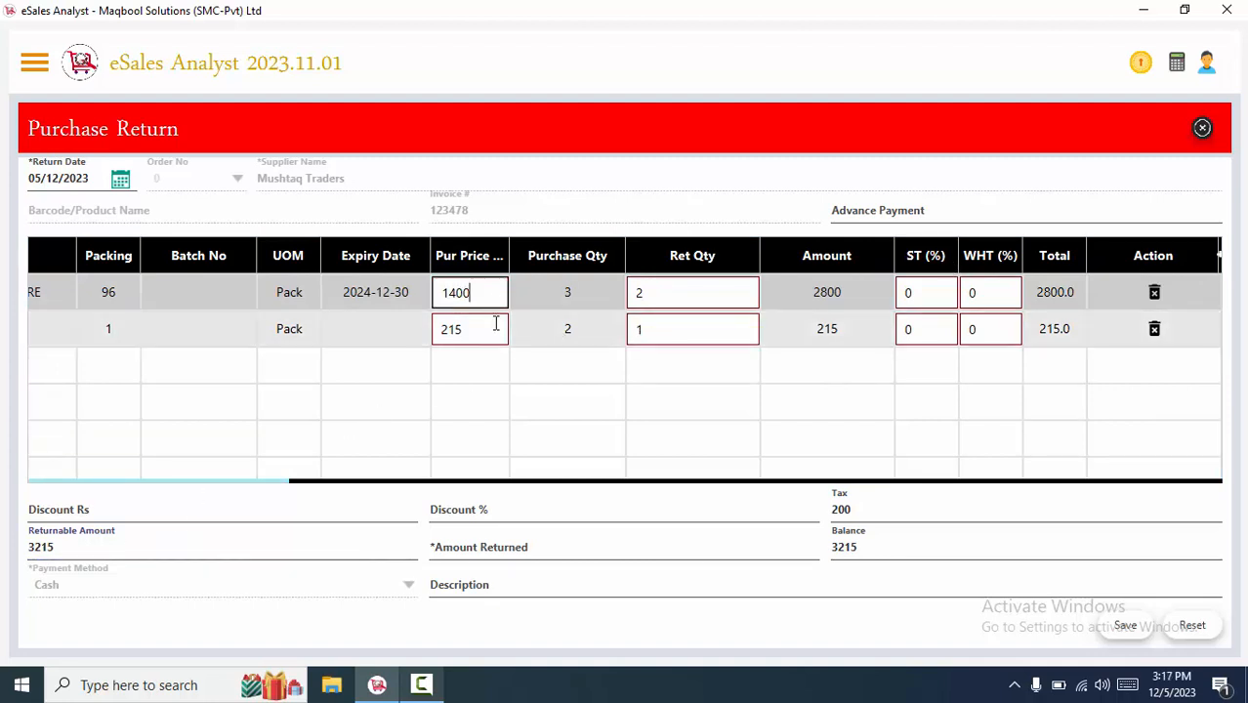
Step: Enter 3215 as the amount returned on Mushtaq Traders' purchase return
drag(102, 548, 4, 553)
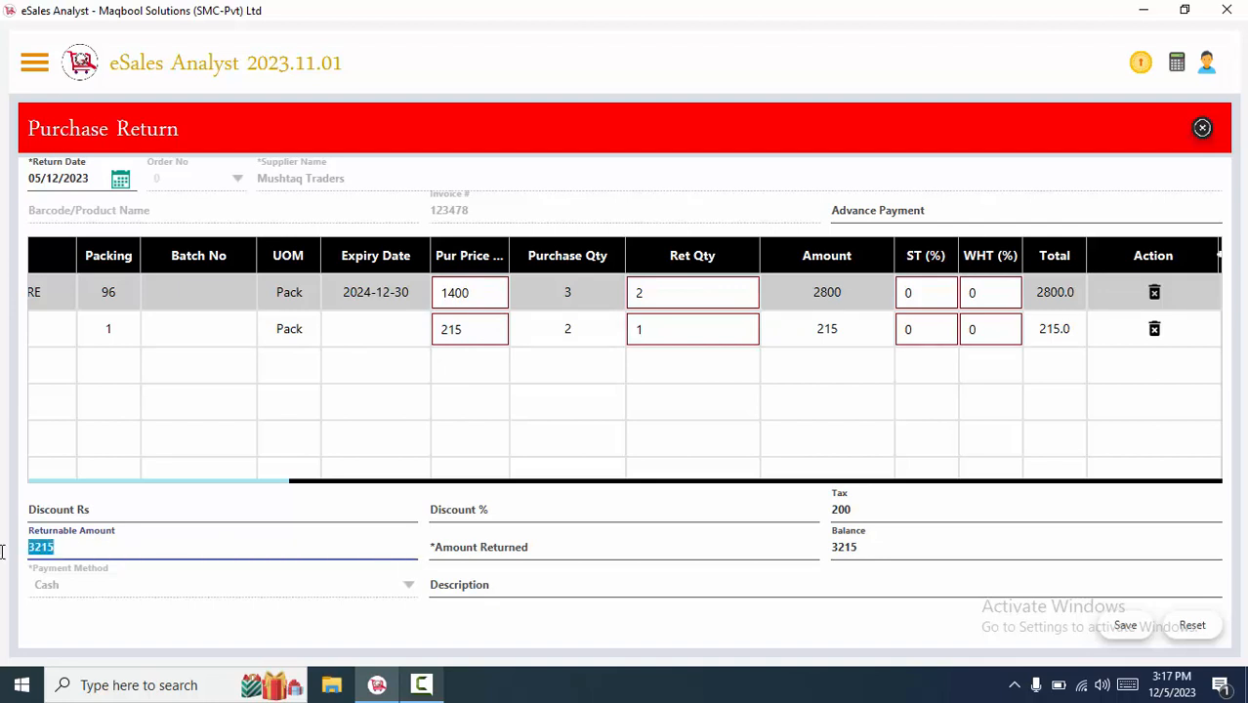
click(487, 544)
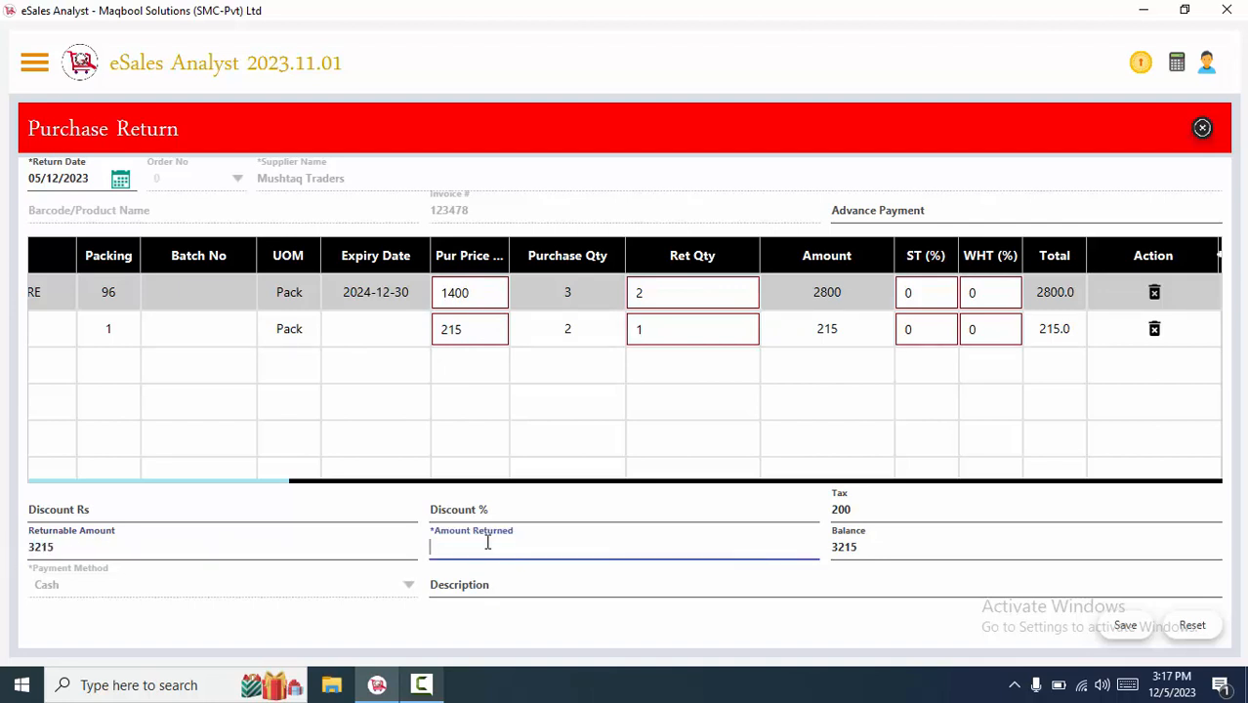
text(3215)
Step: Clear the tax value from Mushtaq Traders' purchase return
drag(880, 510, 808, 504)
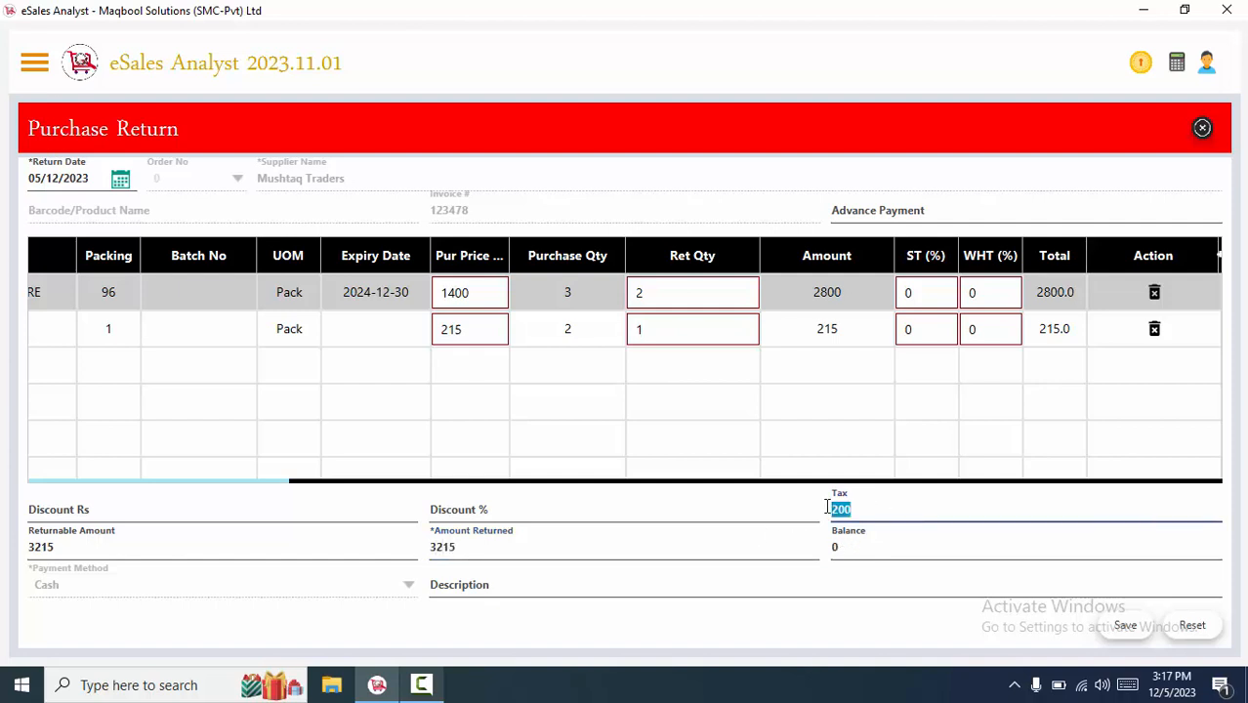
click(909, 504)
double_click(831, 504)
key(BackSpace)
Step: Change the amount returned to 3015 and save the purchase return
click(677, 557)
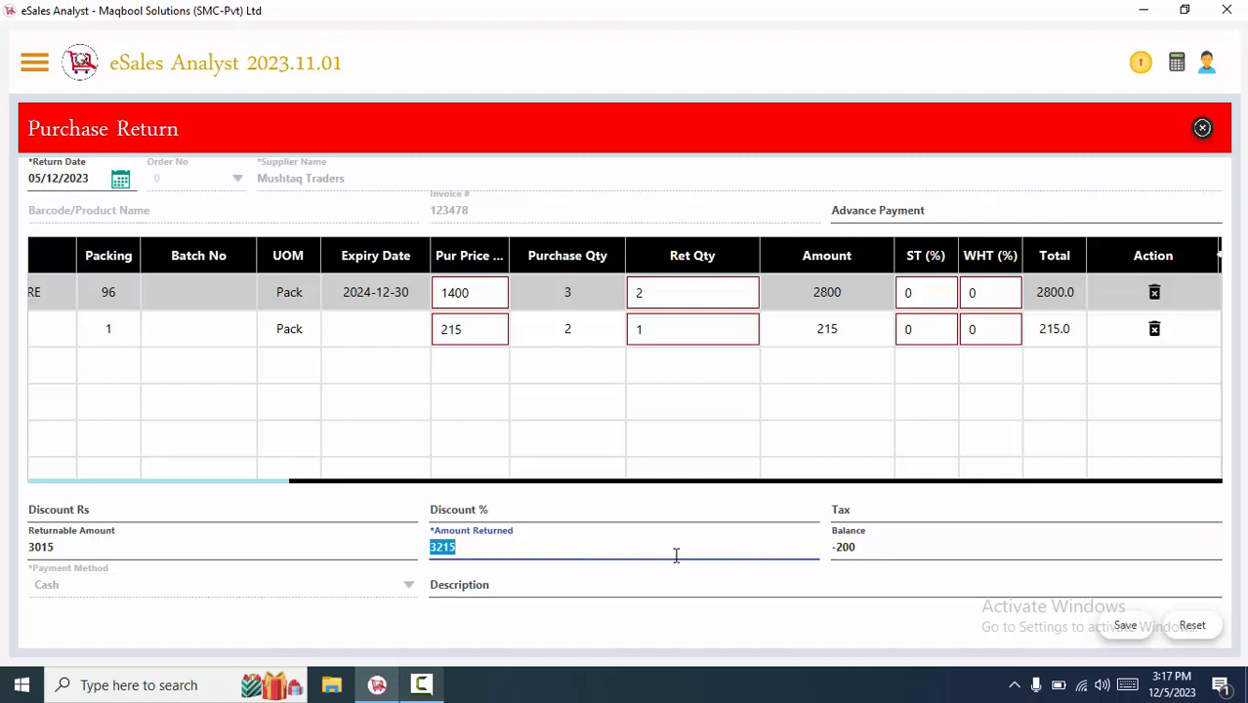
key(BackSpace)
text(310)
text(5)
key(BackSpace)
key(BackSpace)
key(BackSpace)
text(015)
drag(487, 546, 418, 537)
click(1128, 626)
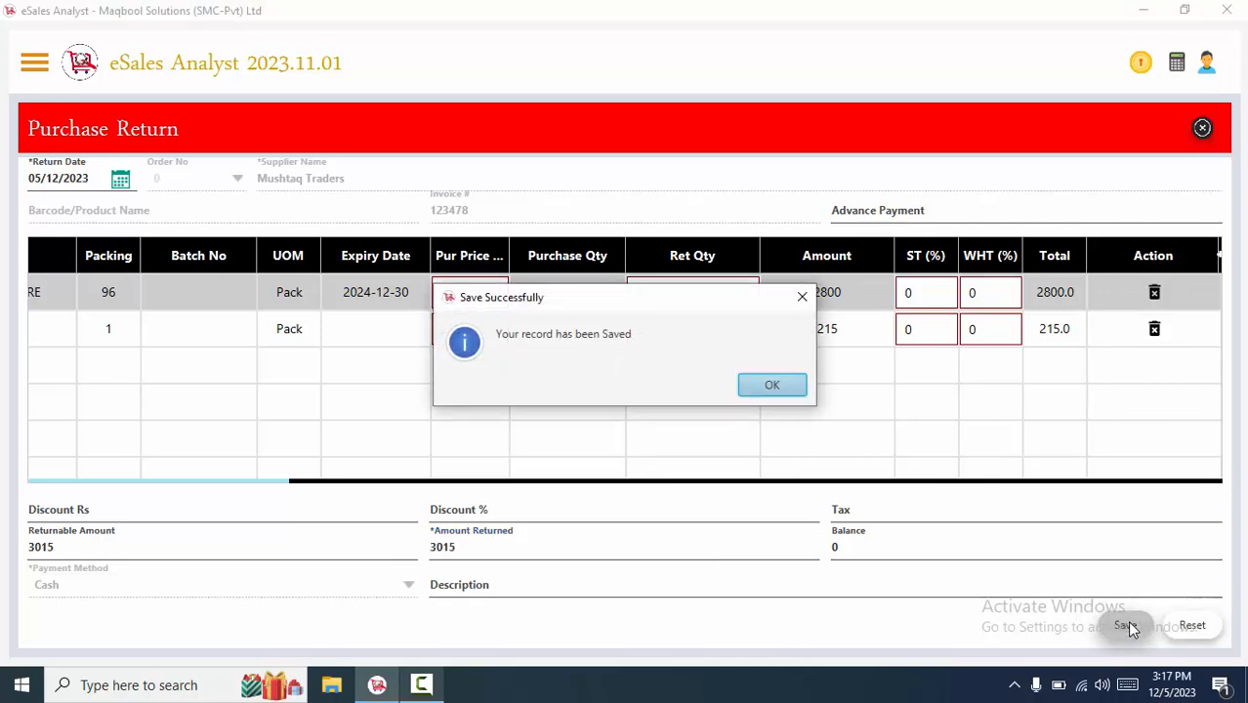
key(Return)
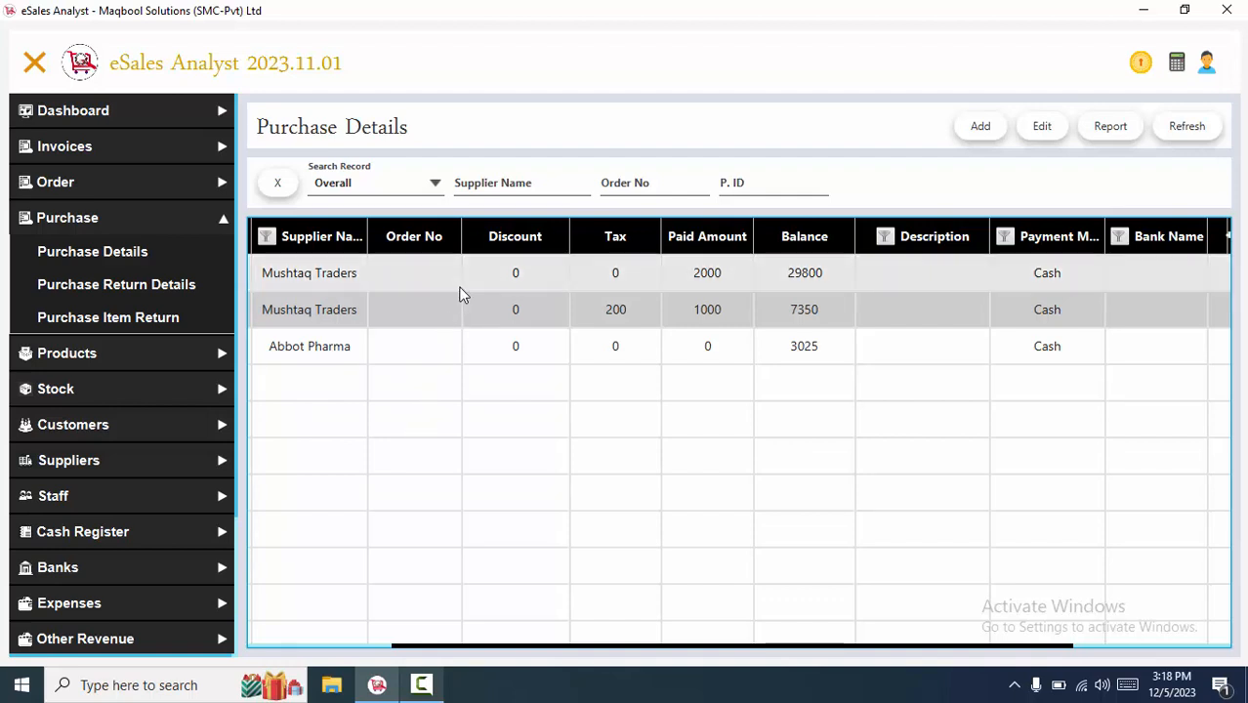
Step: Start a new purchase item return with Hilton Pharma as the supplier
click(134, 322)
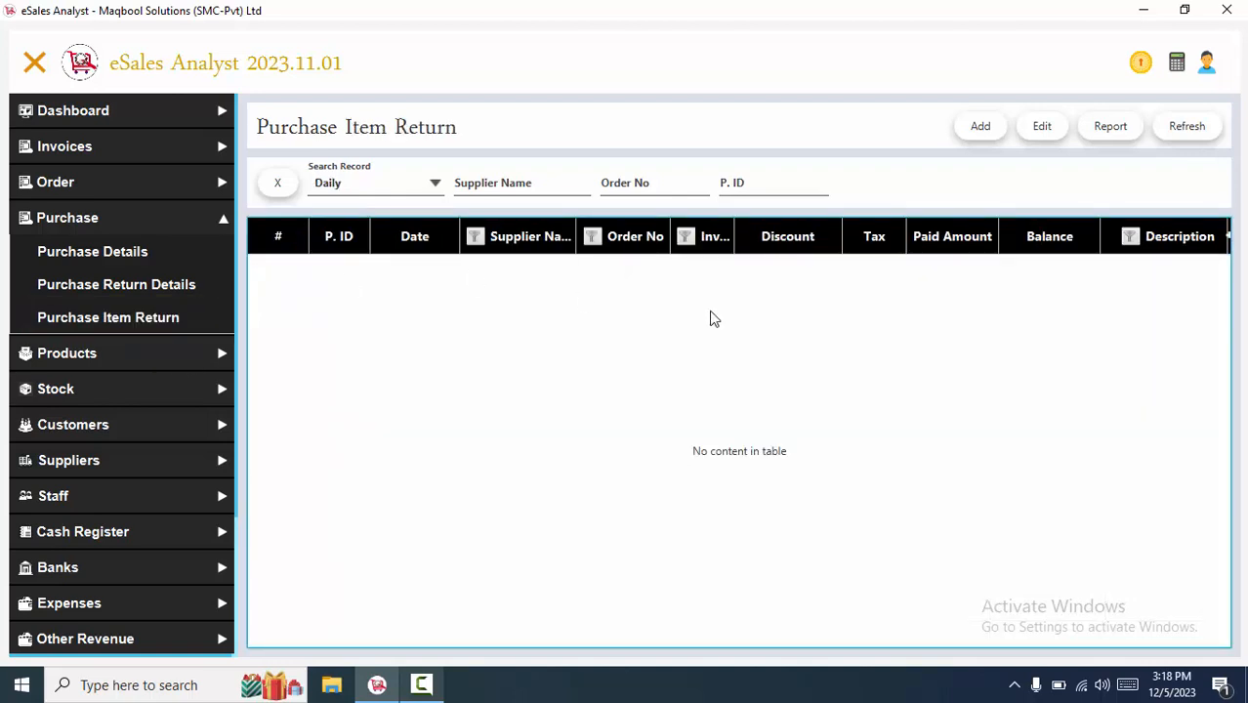
click(980, 130)
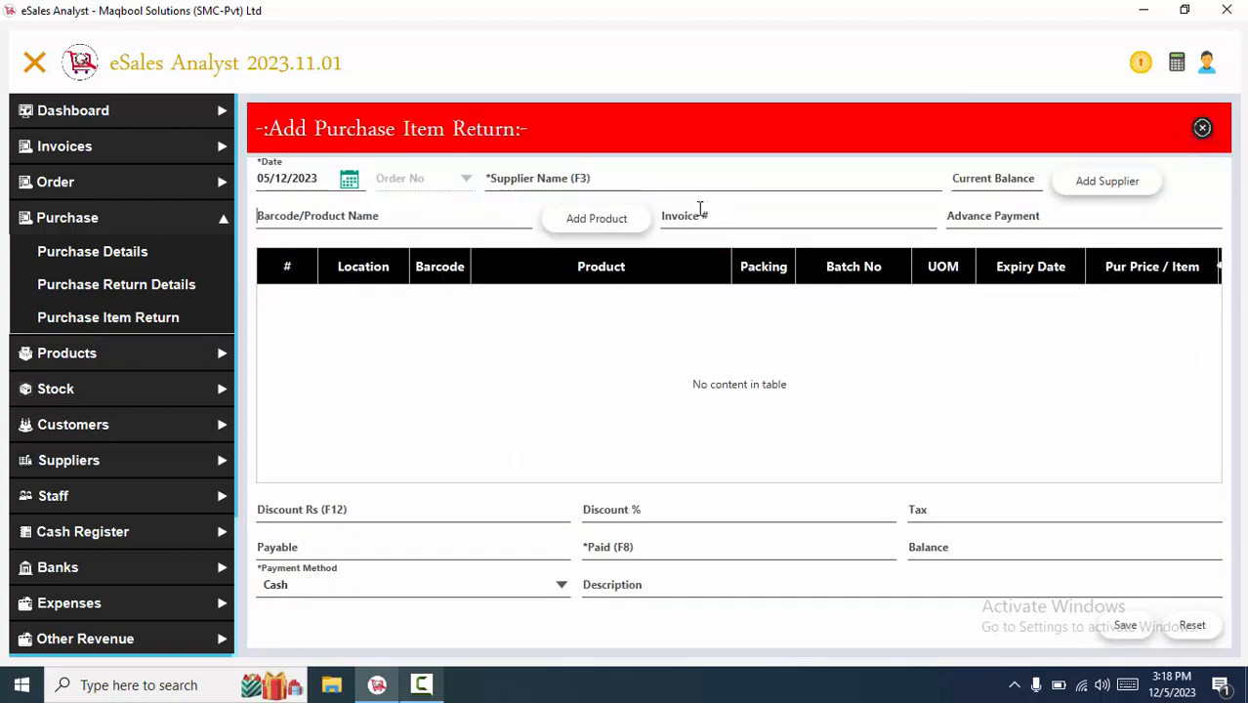
click(613, 180)
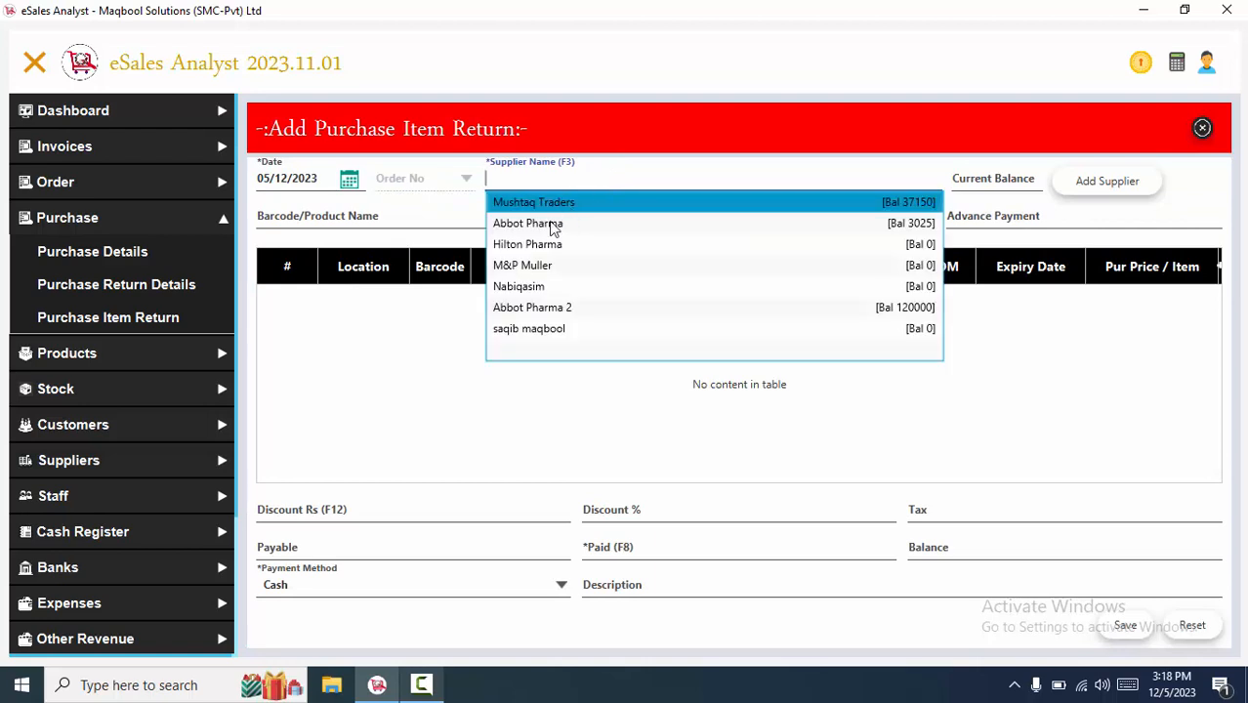
click(531, 244)
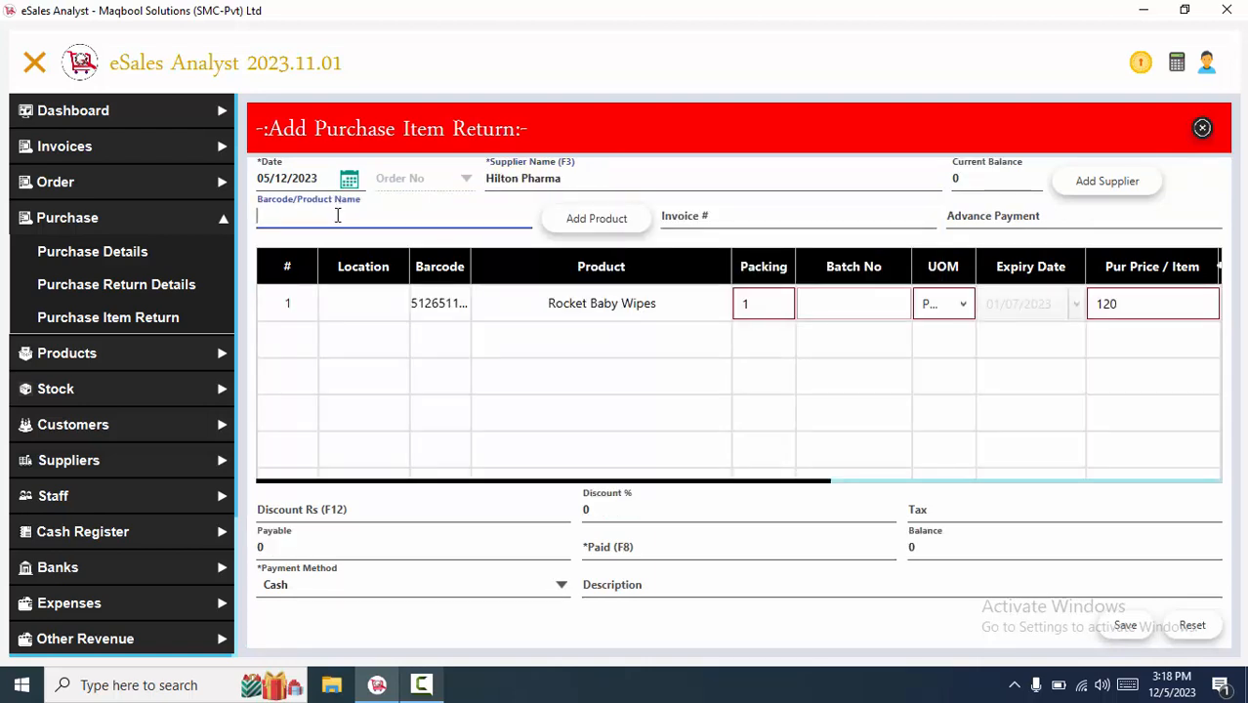
Step: Add Rocket Baby Wipes, Johnsons Baby Powder and Panadol Tab, 200s to the item return
text(h)
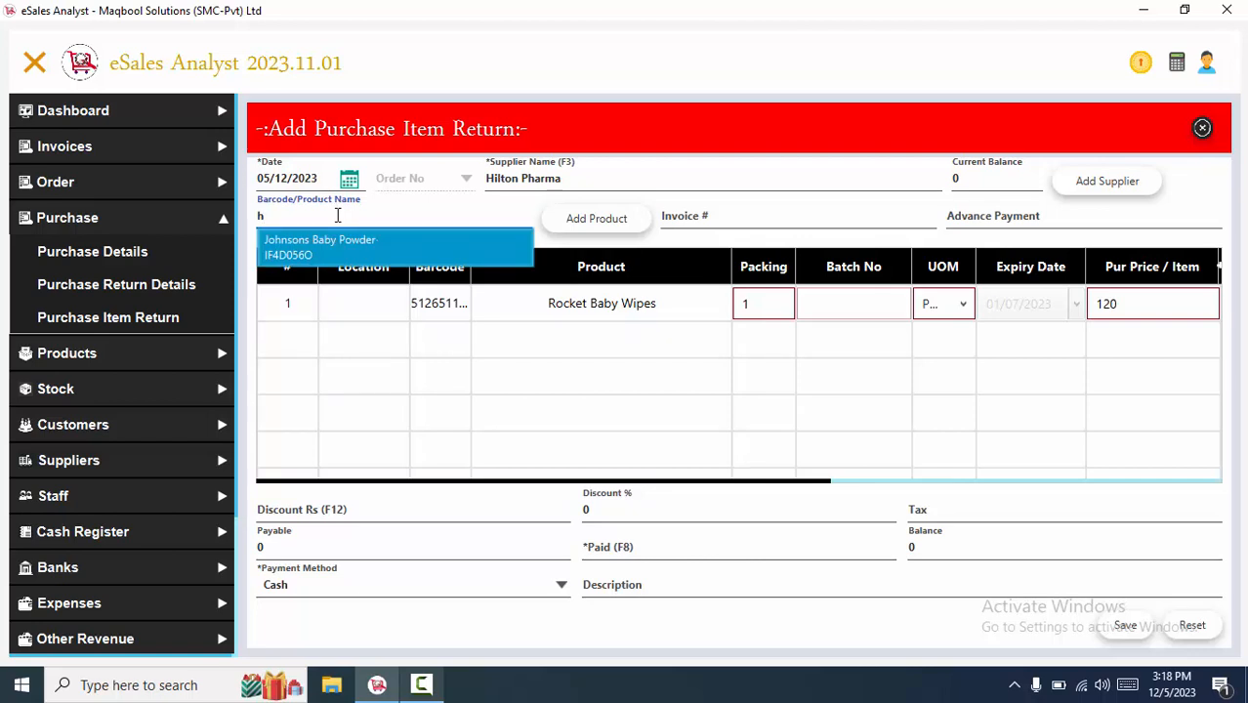
key(Return)
text(pana)
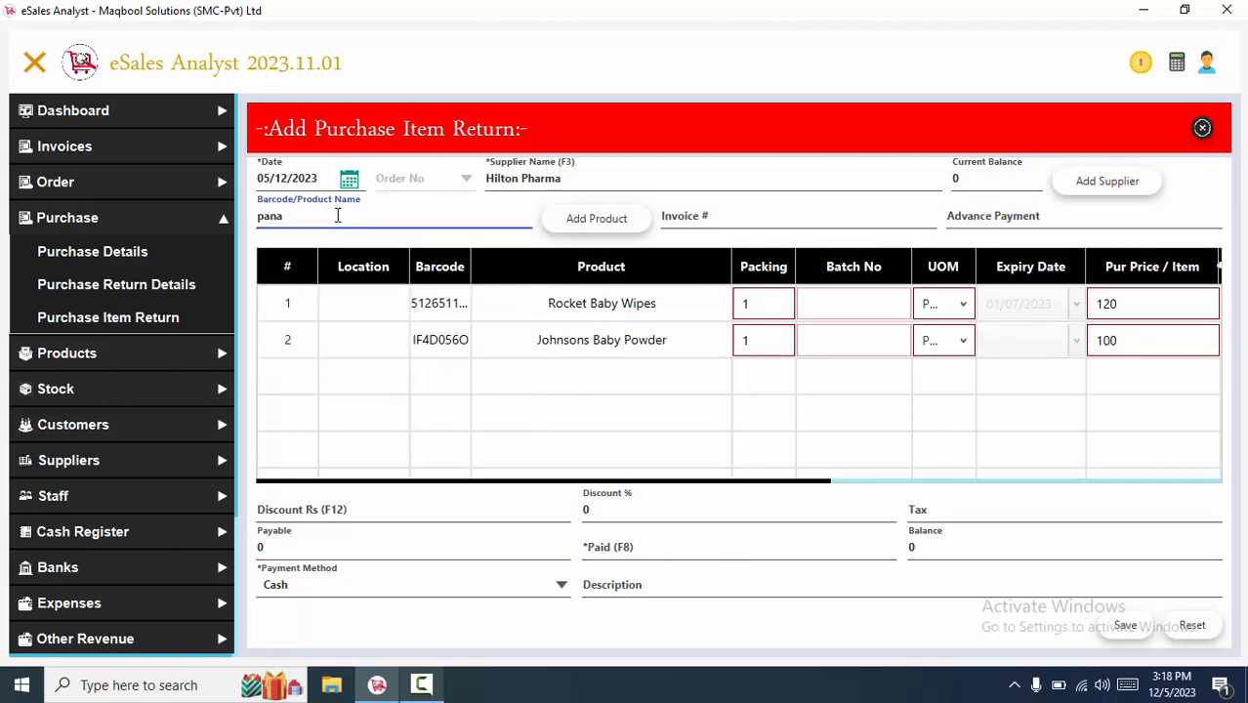
key(Return)
Step: Assign batch inj 417 to the Panadol Tab, 200s item
click(35, 62)
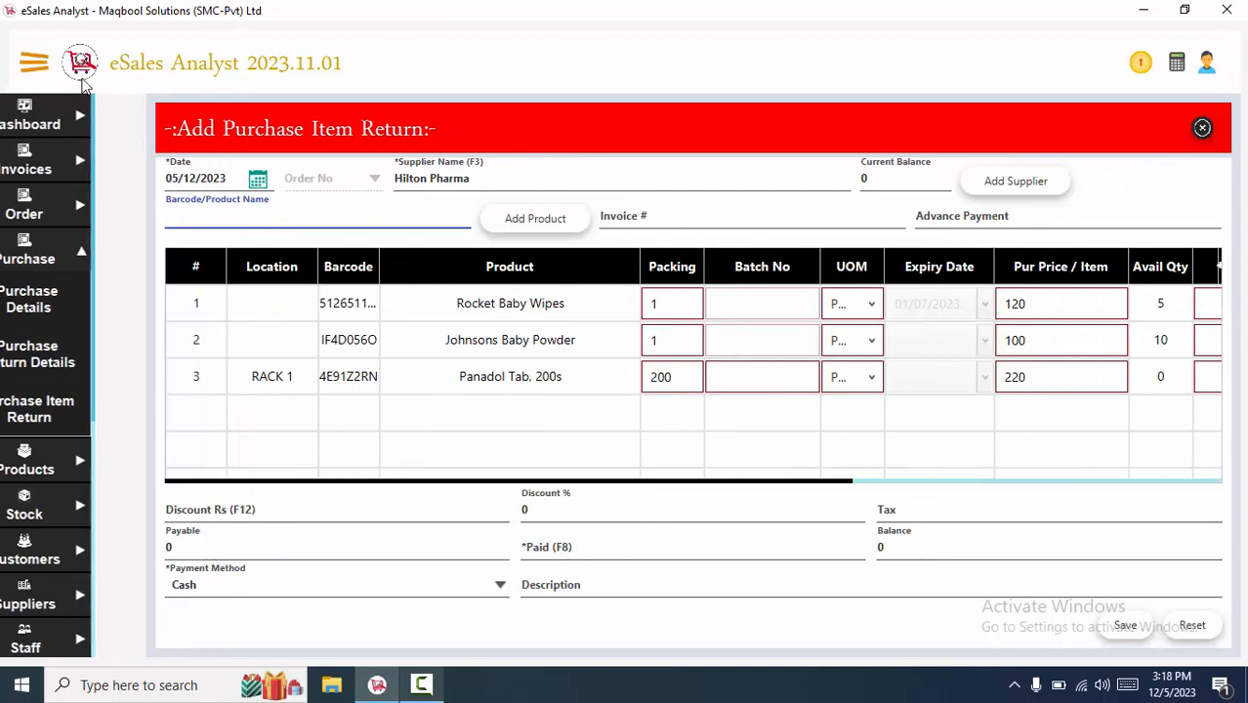
click(672, 486)
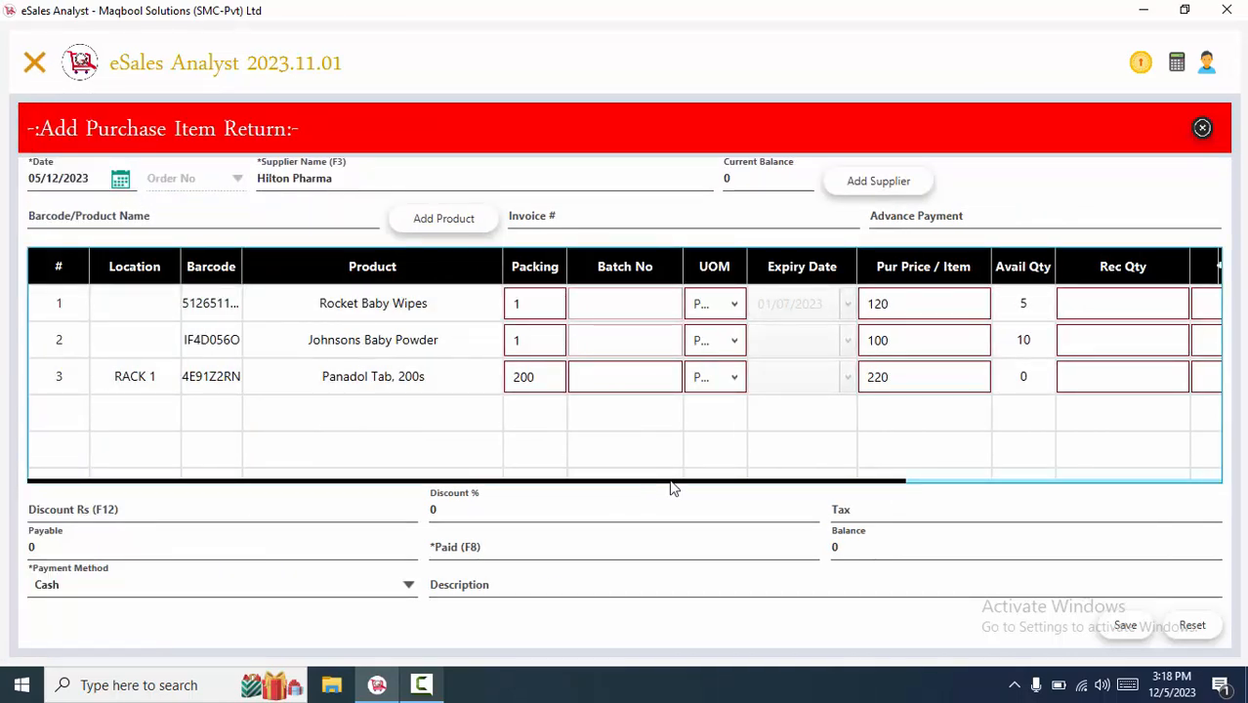
drag(672, 487, 710, 479)
click(490, 376)
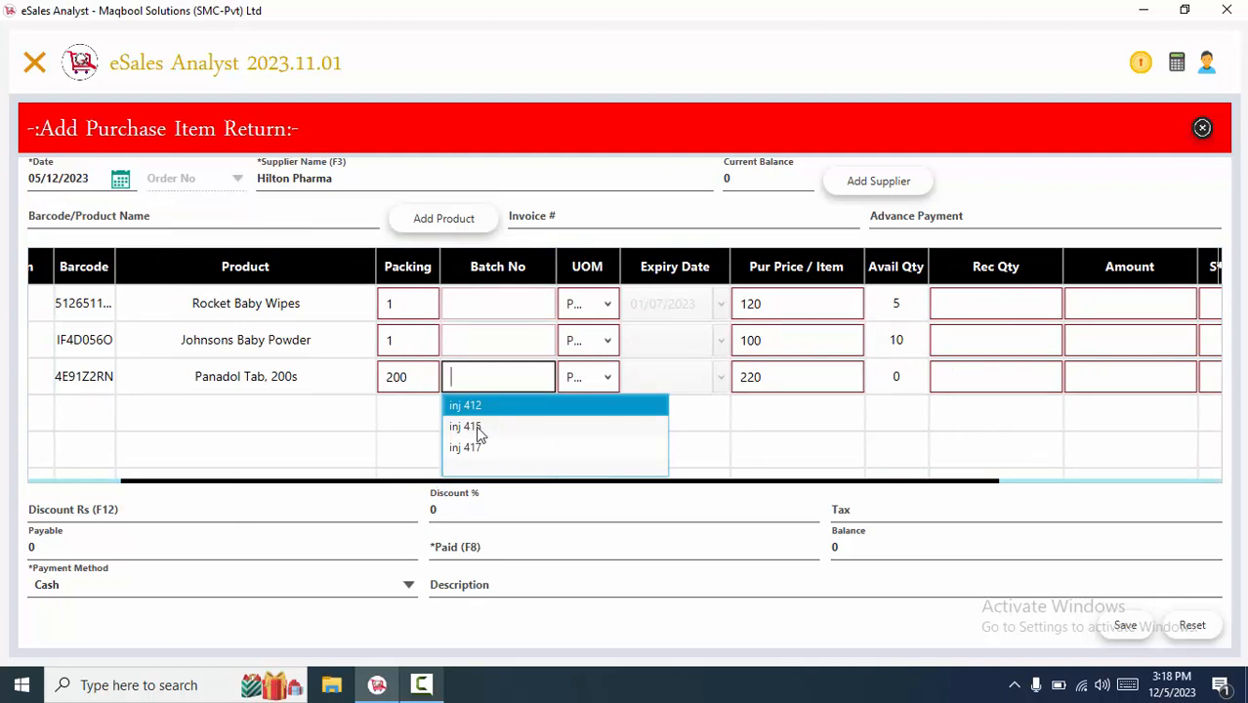
click(476, 457)
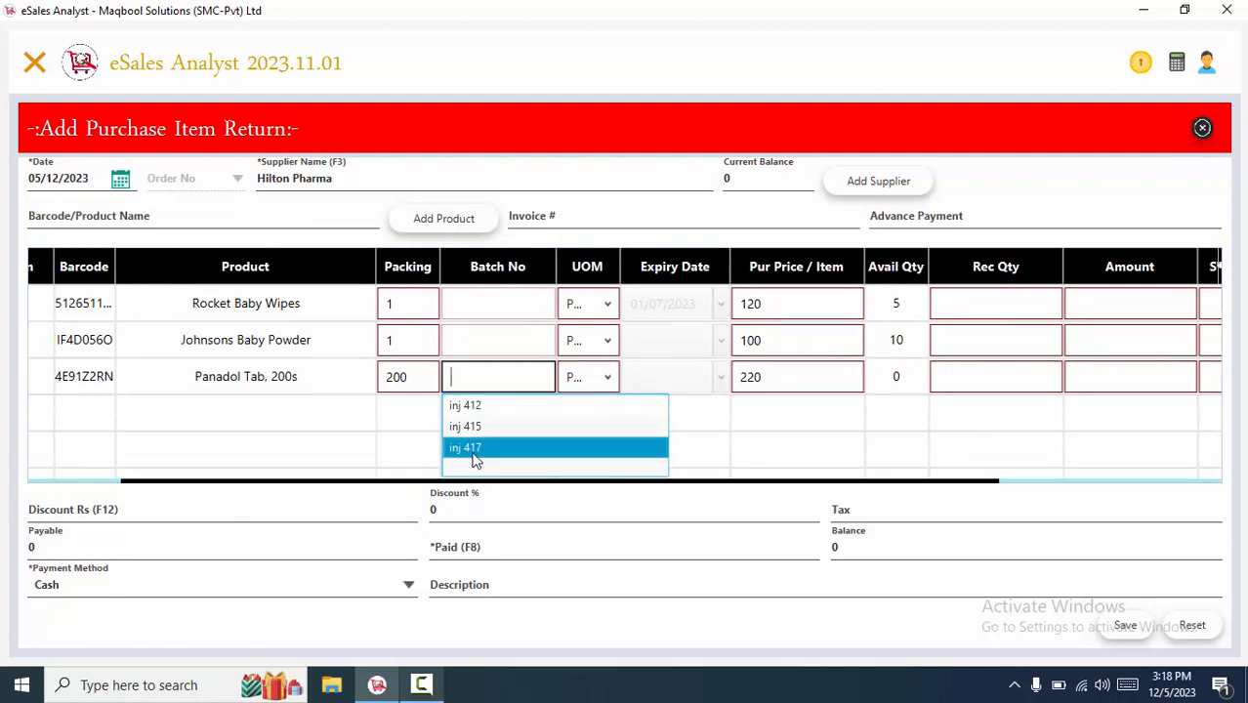
click(475, 459)
Step: Set the quantities to 2 for Rocket Baby Wipes, 2 for Johnsons Baby Powder and 1 for Panadol Tab, 200s
drag(543, 490, 505, 461)
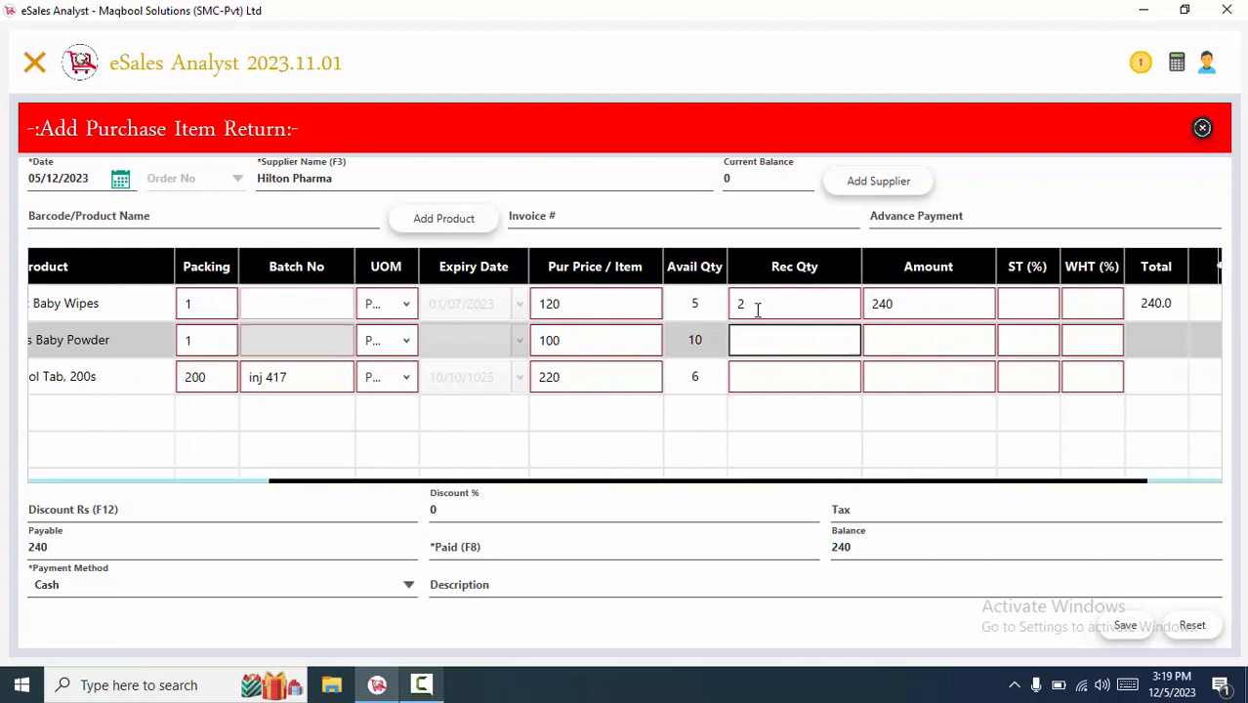
drag(757, 310, 723, 304)
text(2)
key(Return)
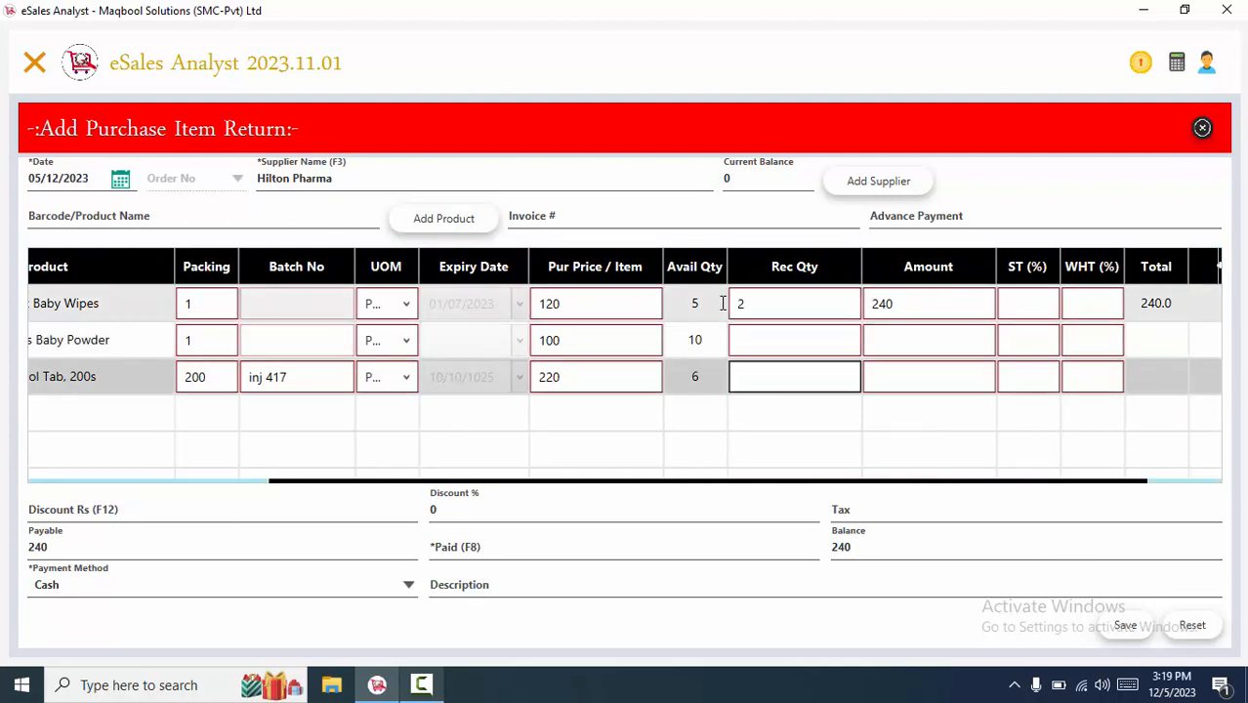
text(1)
key(Return)
text(2)
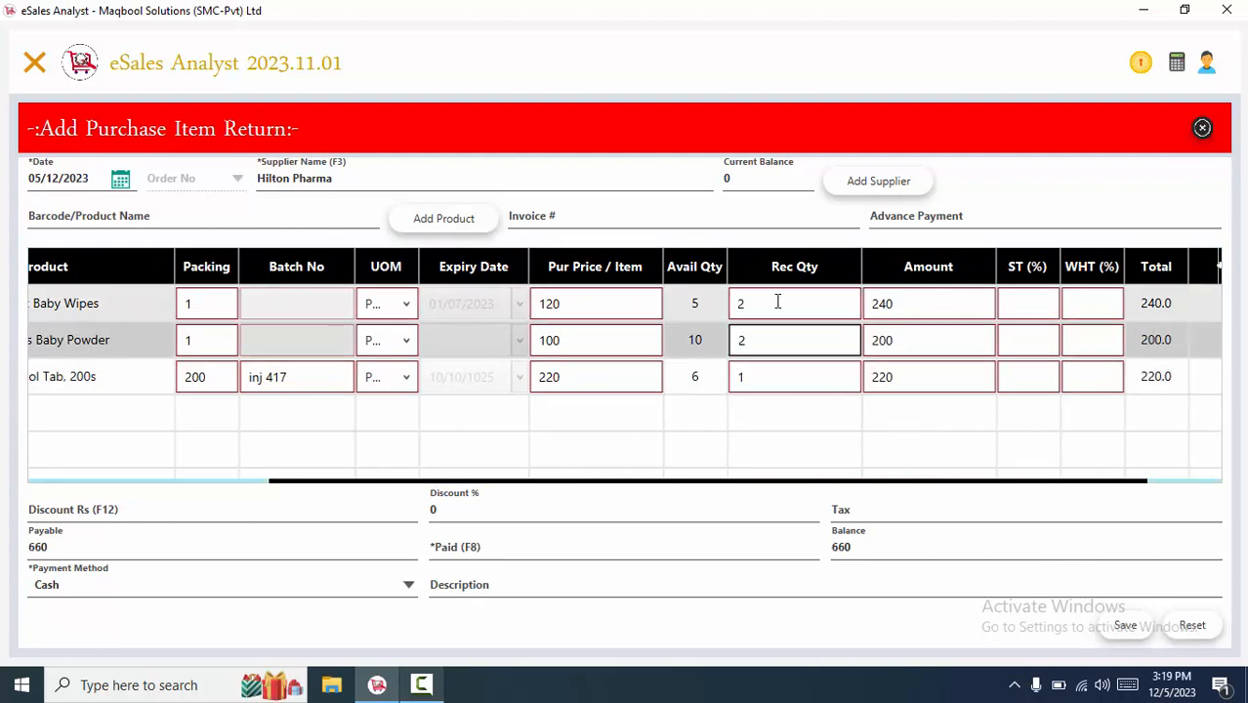
Step: Try paid amounts of 660 and 200 on the Hilton Pharma item return
click(1105, 305)
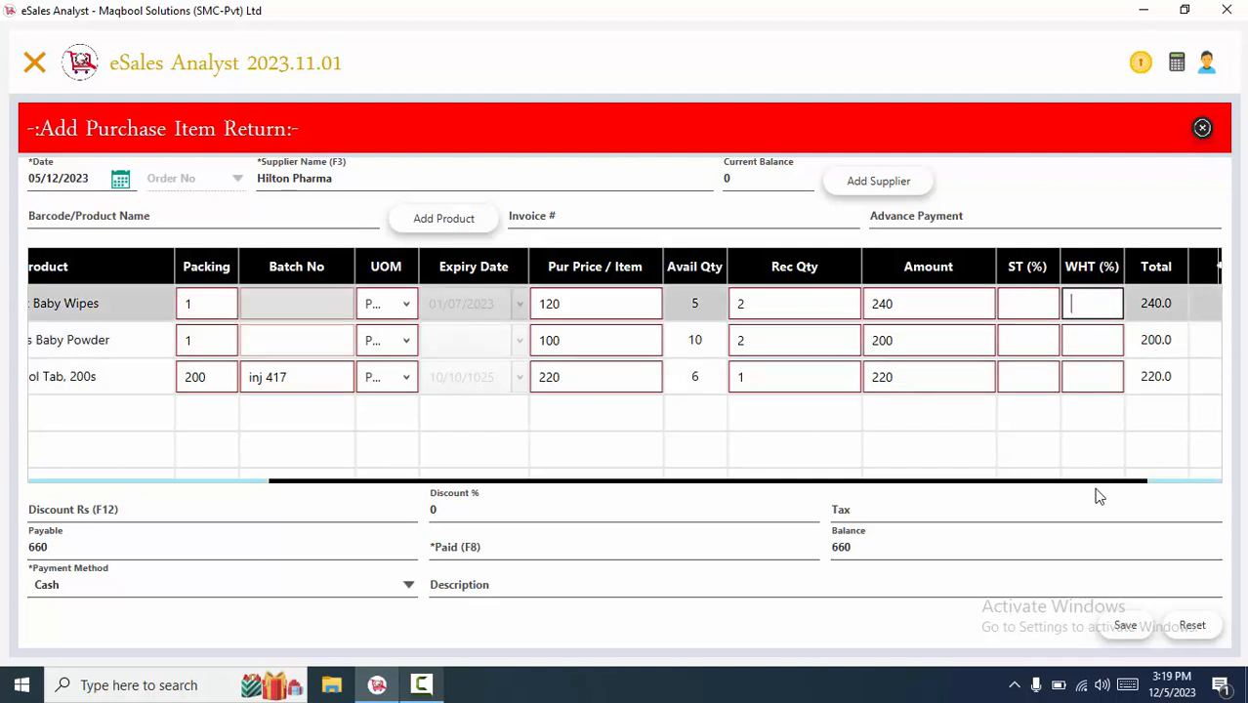
drag(1098, 482, 1179, 480)
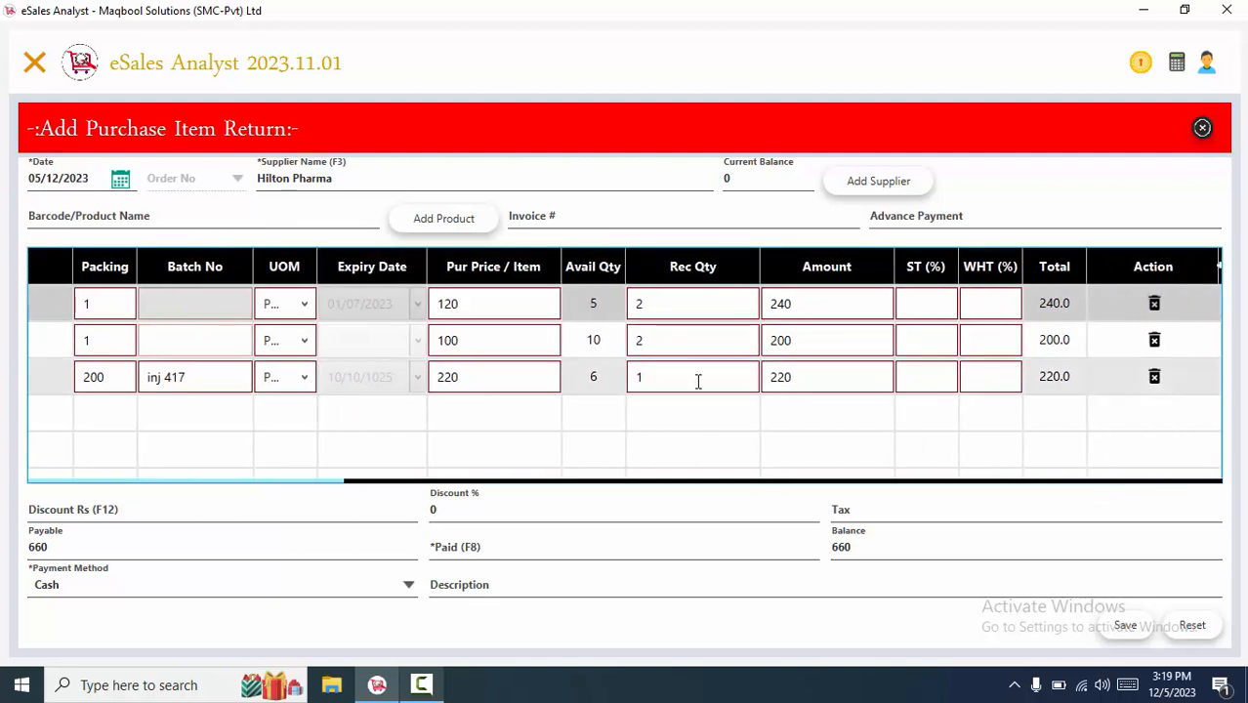
click(98, 549)
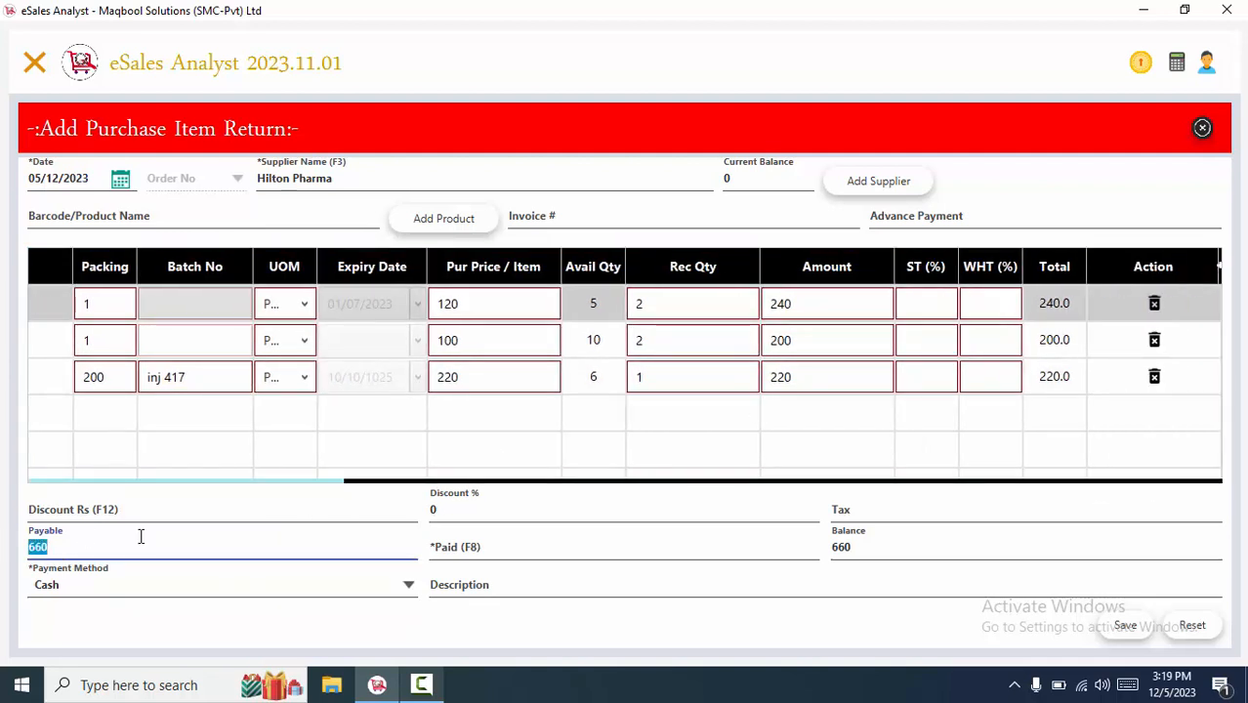
click(84, 504)
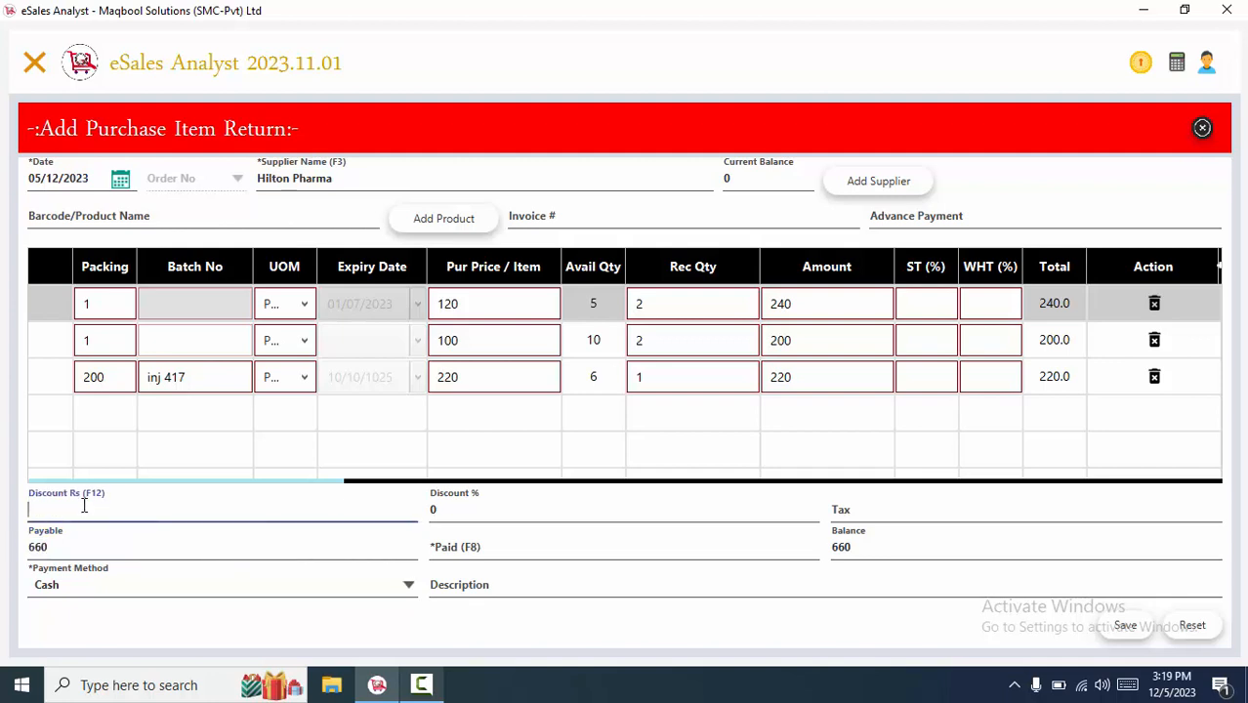
click(1001, 507)
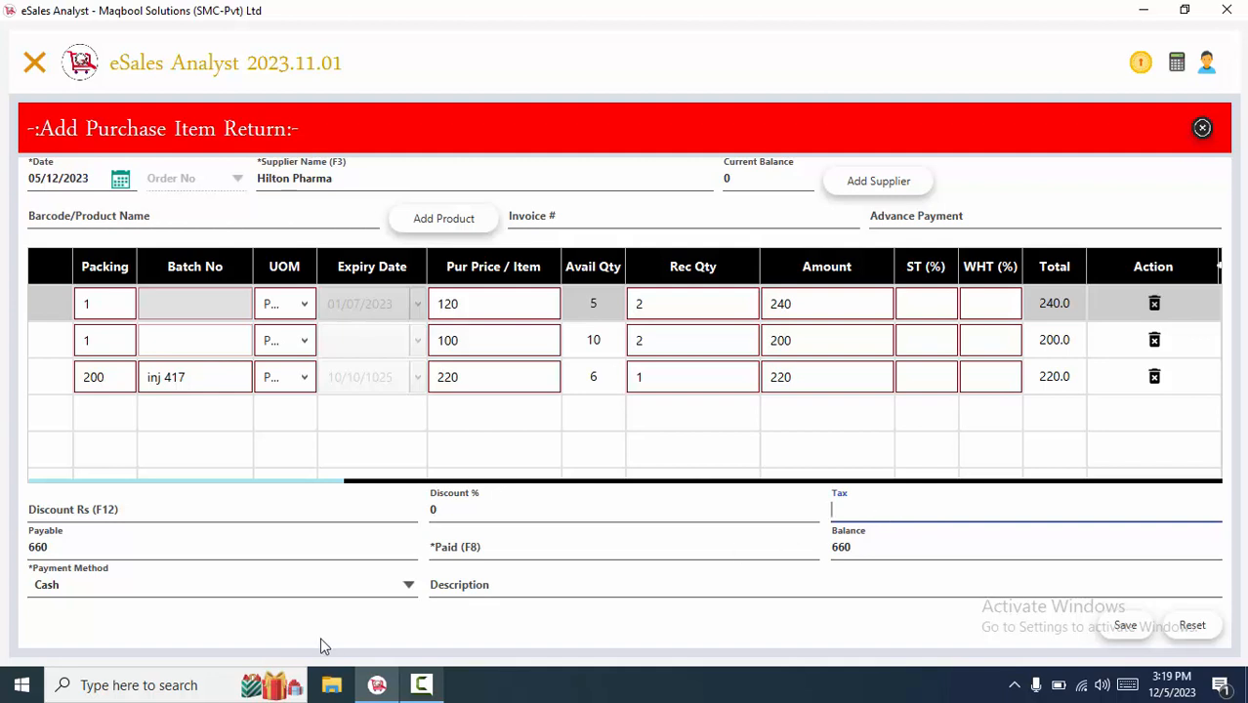
click(467, 557)
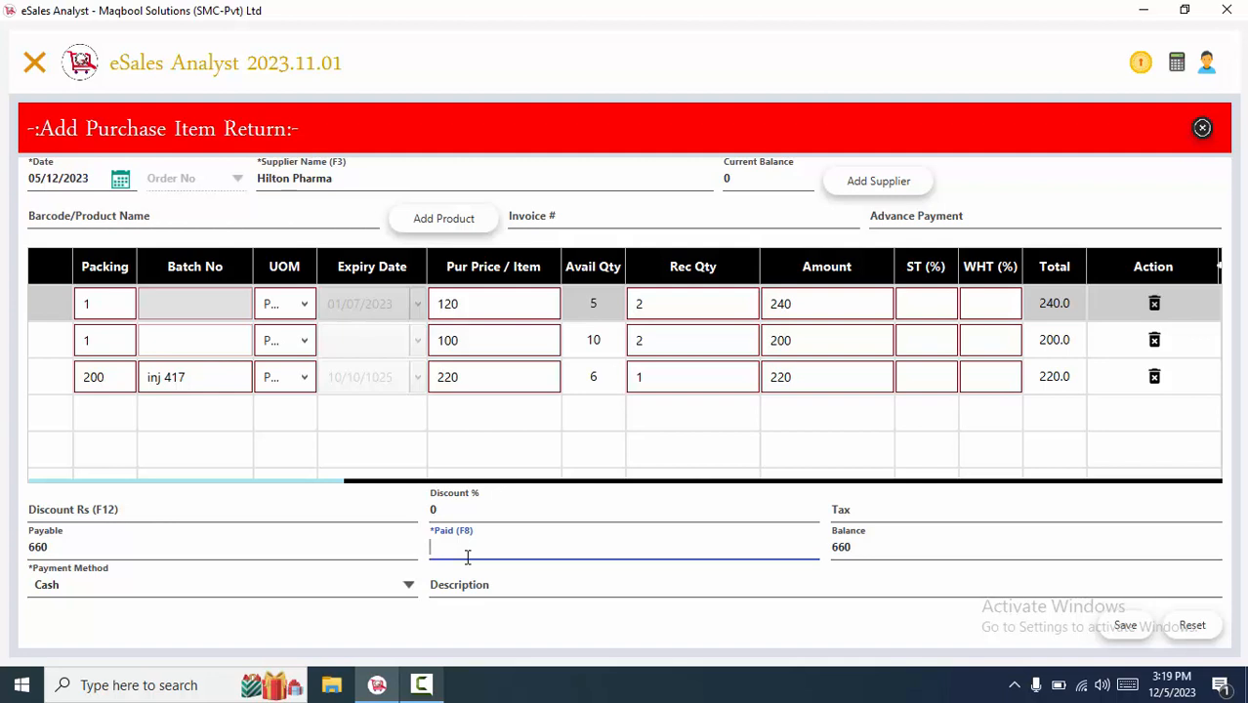
text(660)
drag(475, 549, 437, 545)
text(200)
Step: Set the paid amount to 0 and save the Hilton Pharma item return
double_click(442, 539)
text(0)
click(1128, 630)
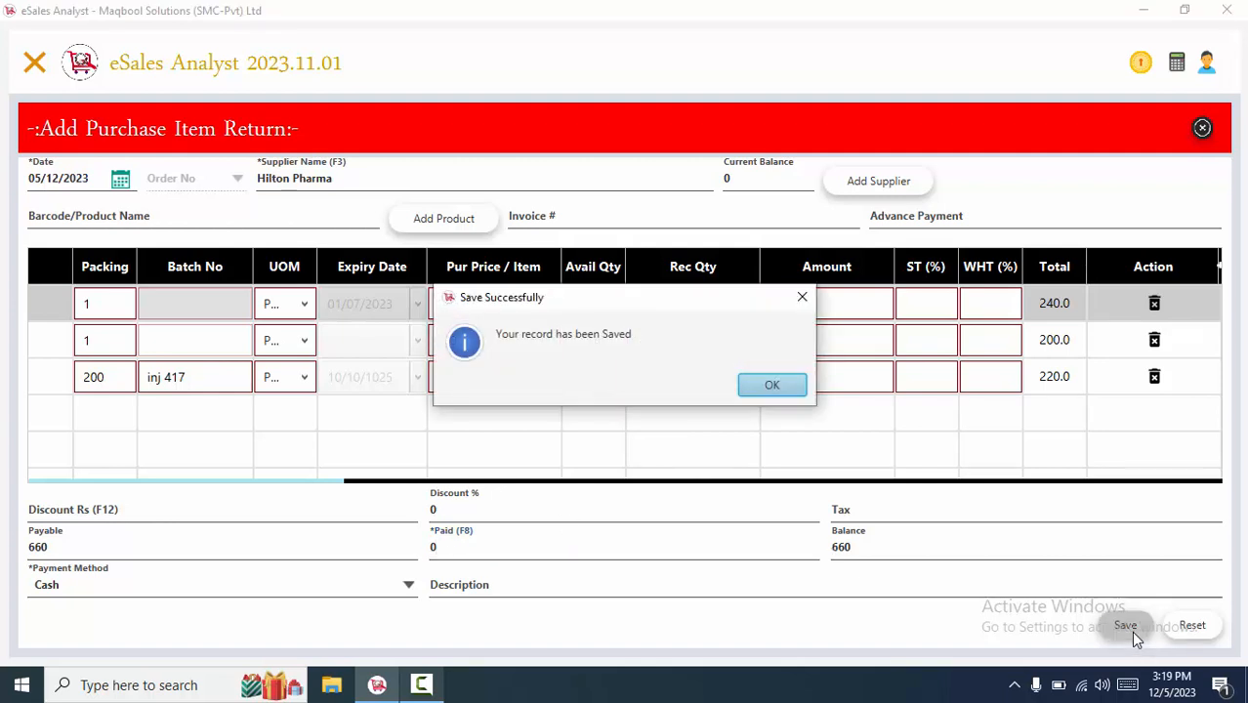
key(Return)
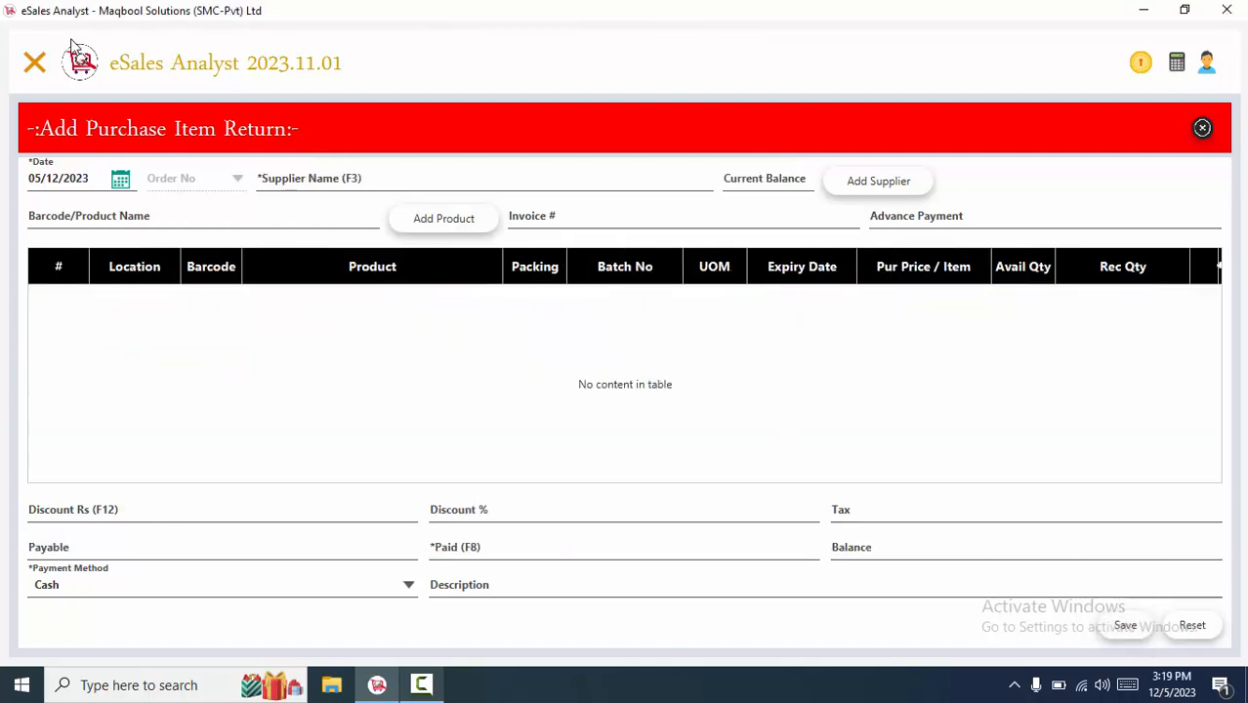
Step: Expand the main navigation menu beside the empty item return form
click(585, 548)
click(35, 62)
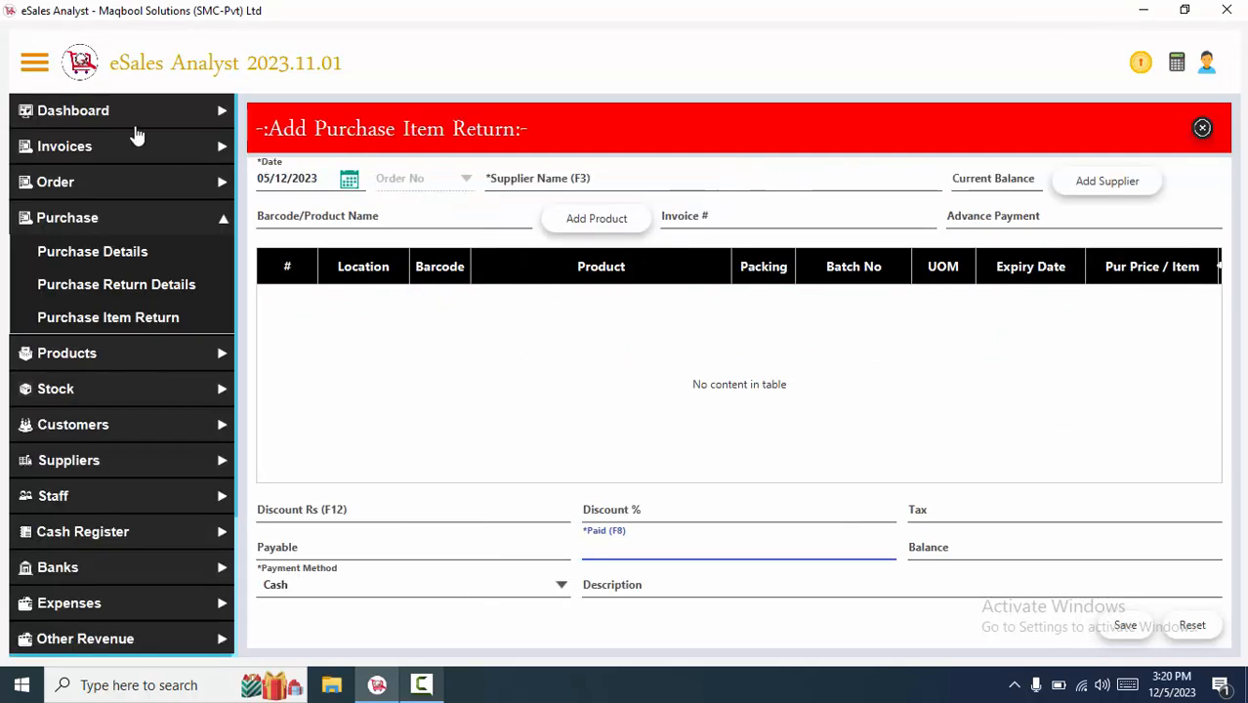